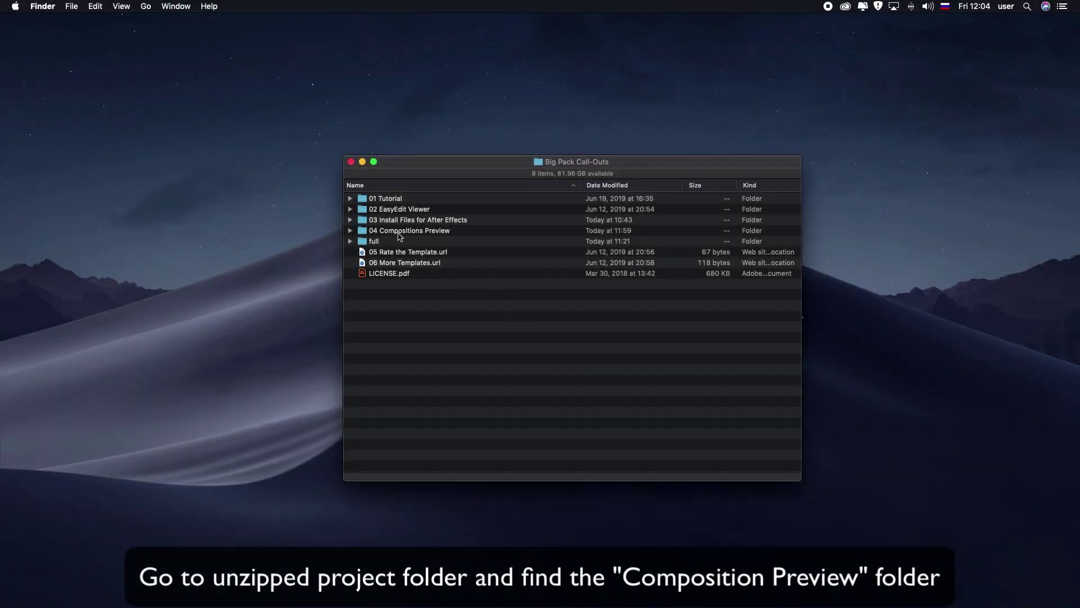
Step: Expand the 04 Compositions Preview folder in Finder and open preview.html
click(397, 232)
click(349, 231)
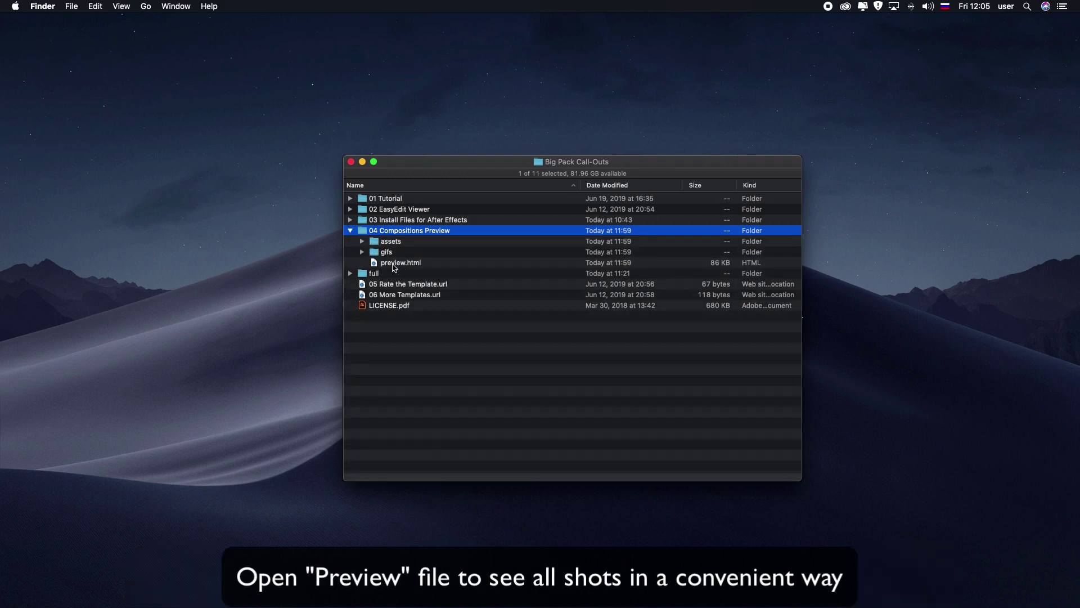
double_click(393, 263)
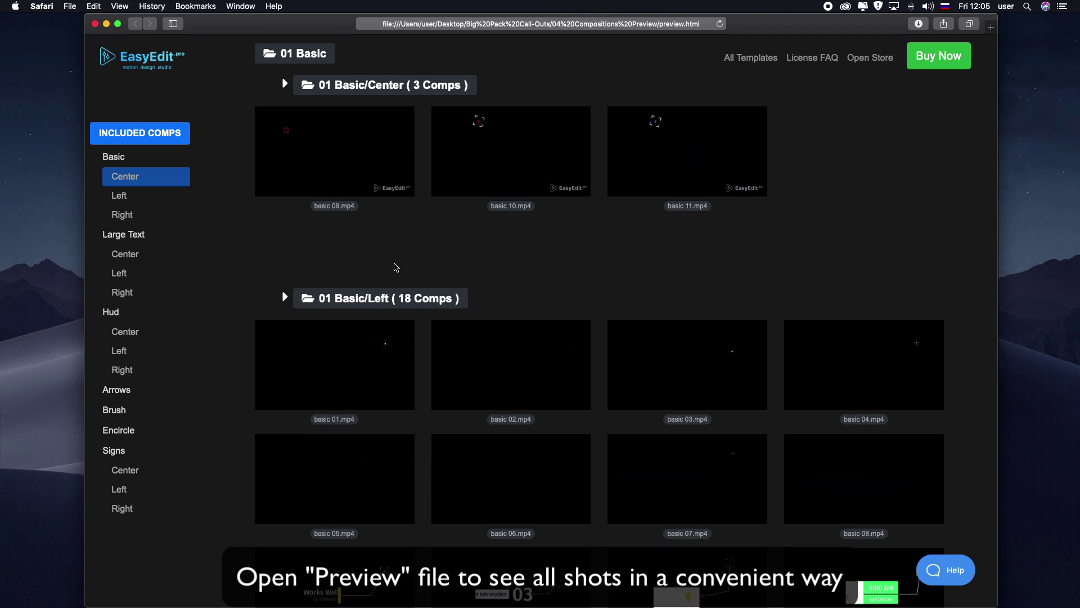
Step: Browse the preview page through Large Text to the Hud Center, Left and Right call-outs
scroll(395, 268, down, 5)
scroll(396, 267, down, 3)
scroll(143, 237, down, 1)
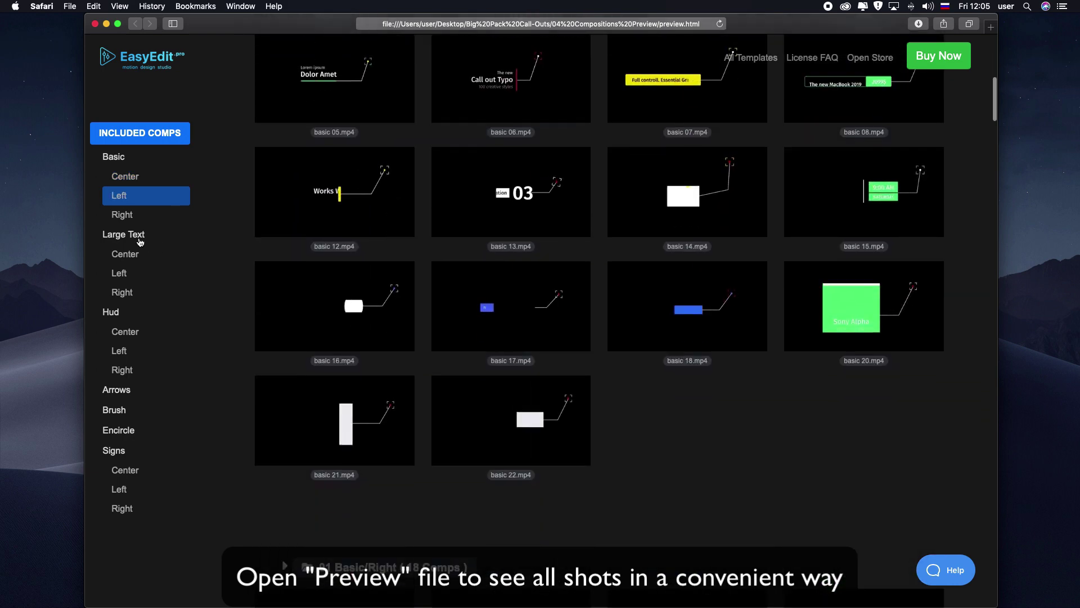
click(124, 254)
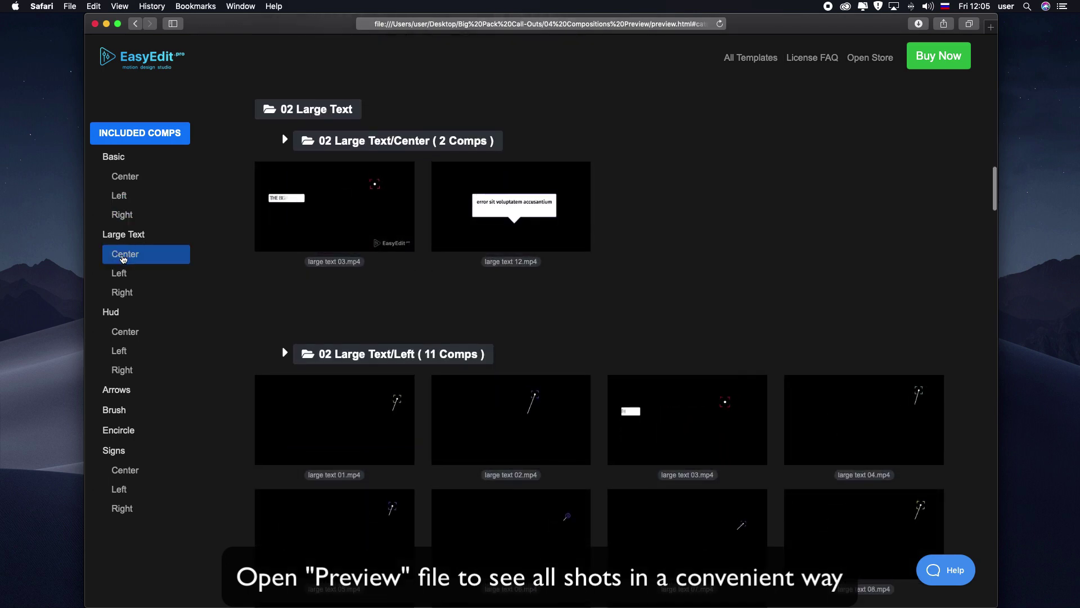
click(116, 332)
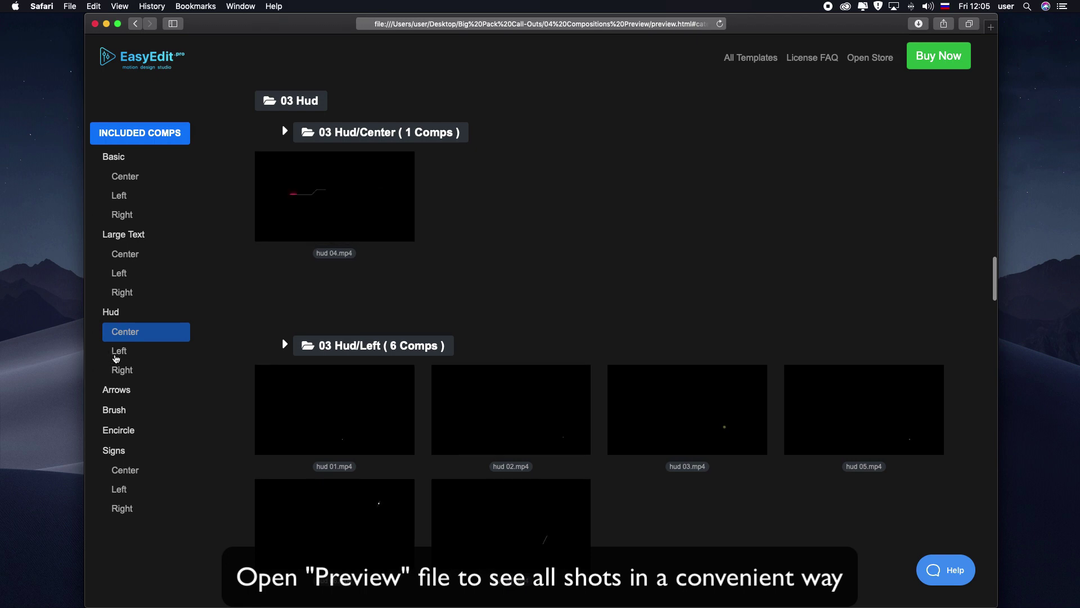
click(115, 353)
click(117, 369)
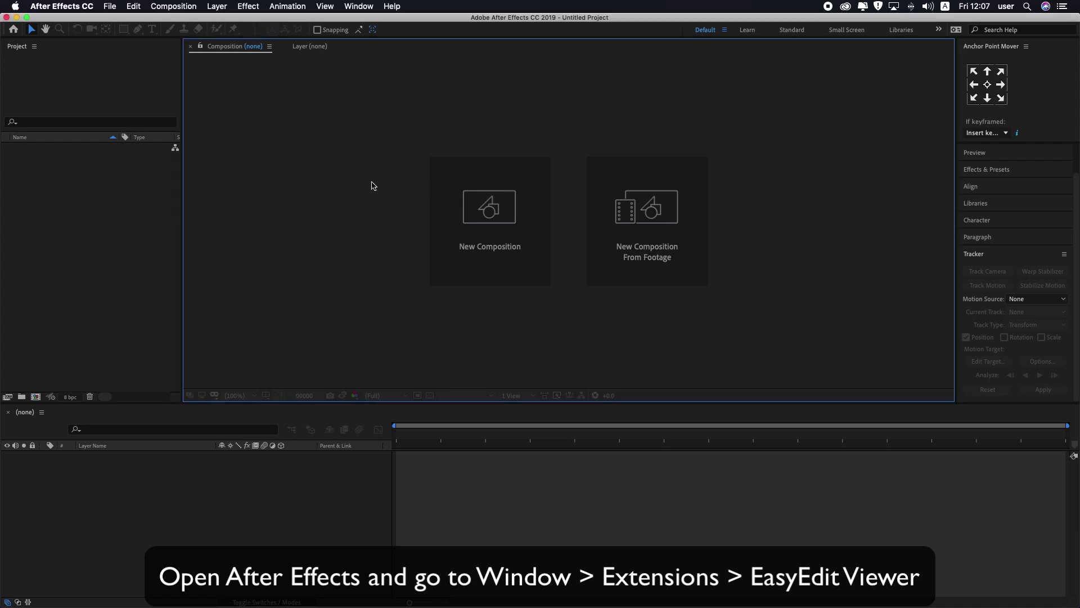
Step: Open the EasyEdit Viewer extension from the Window menu and widen its panel
click(354, 8)
mouse_move(476, 66)
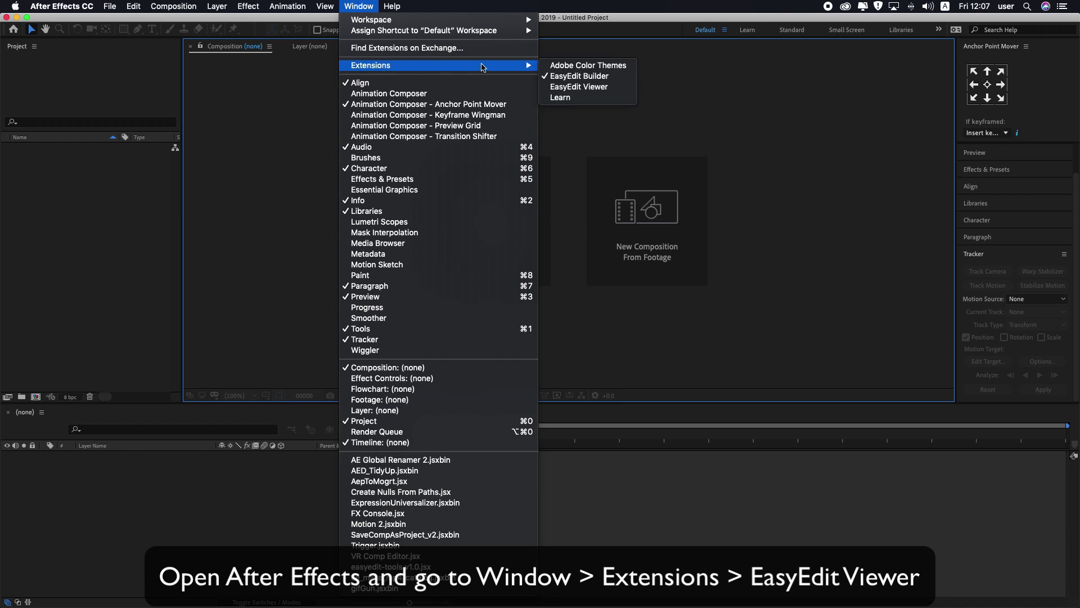
click(589, 87)
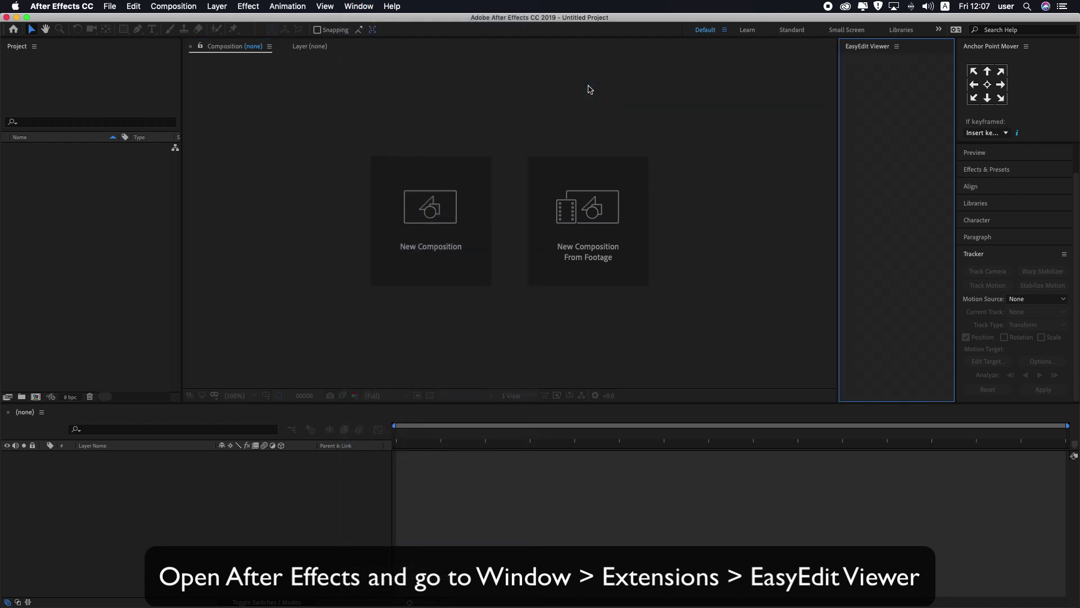
drag(839, 109, 699, 114)
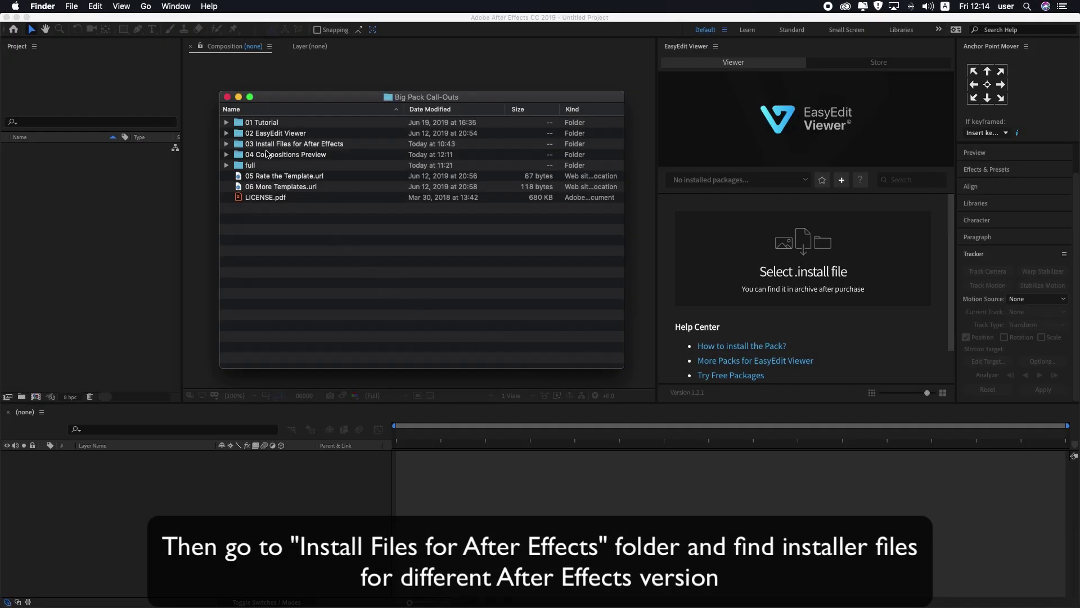
Step: Reveal the two .install files, minimize Finder, and bring up EasyEdit Viewer's .install file picker
click(227, 145)
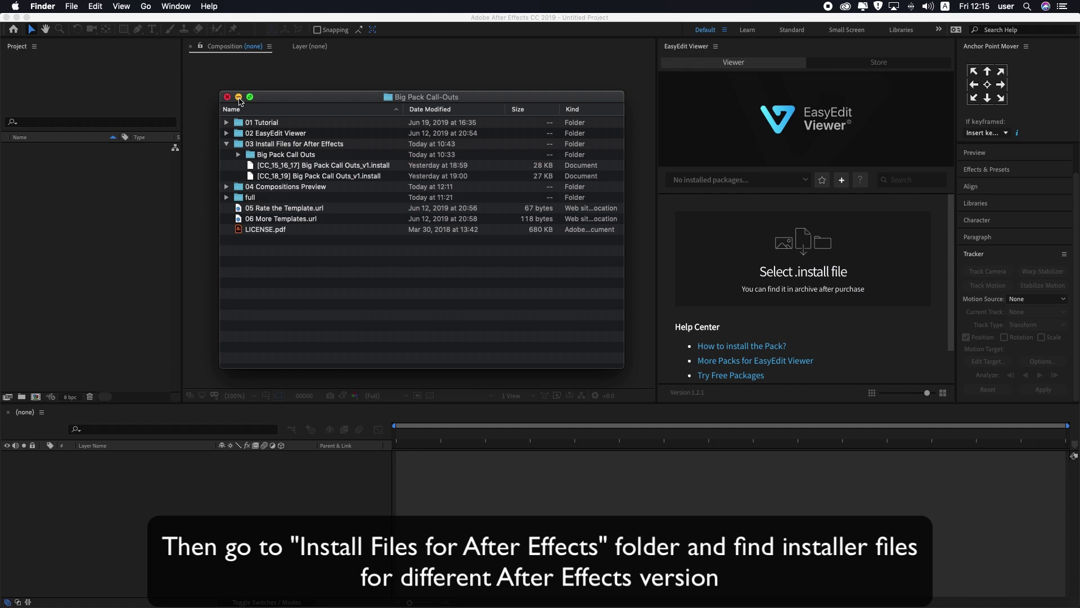
click(239, 97)
click(788, 258)
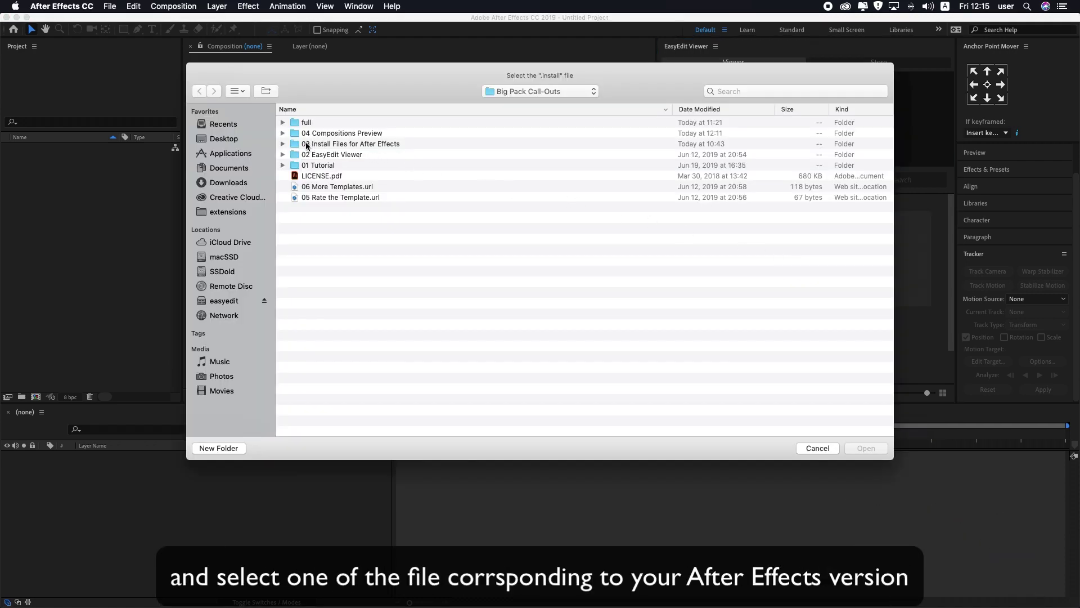
Step: Load the [CC_18_19] .install file and activate it with the account e-mail and pasted purchase code
click(283, 144)
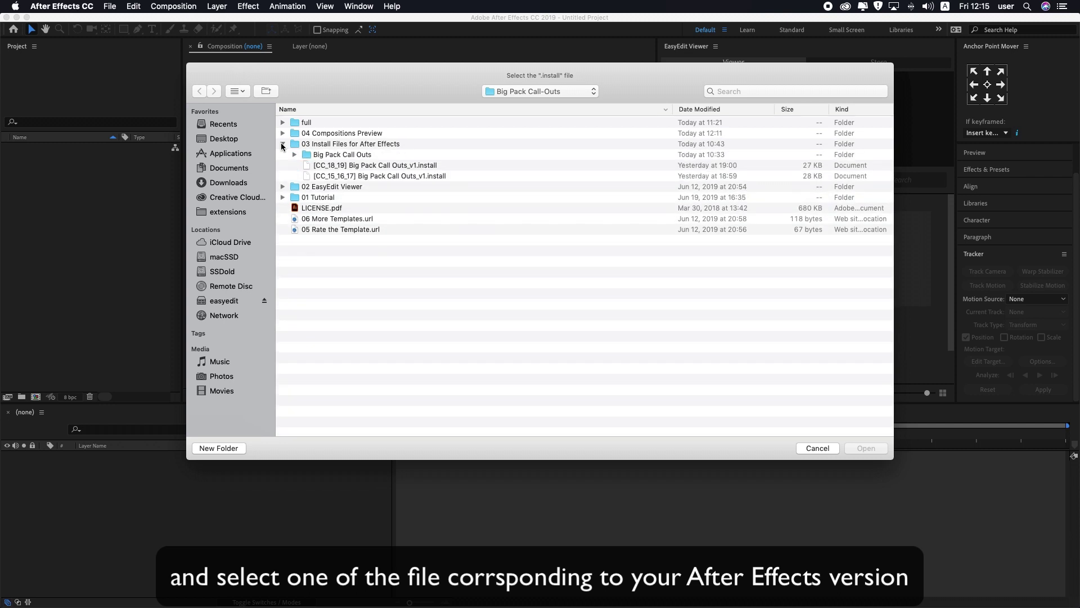
double_click(339, 166)
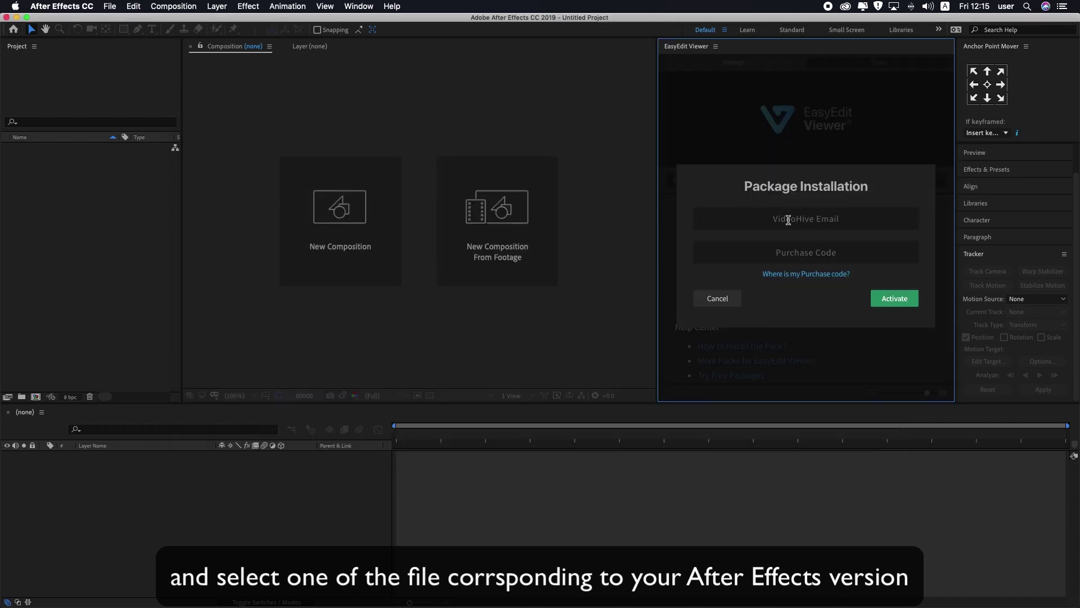
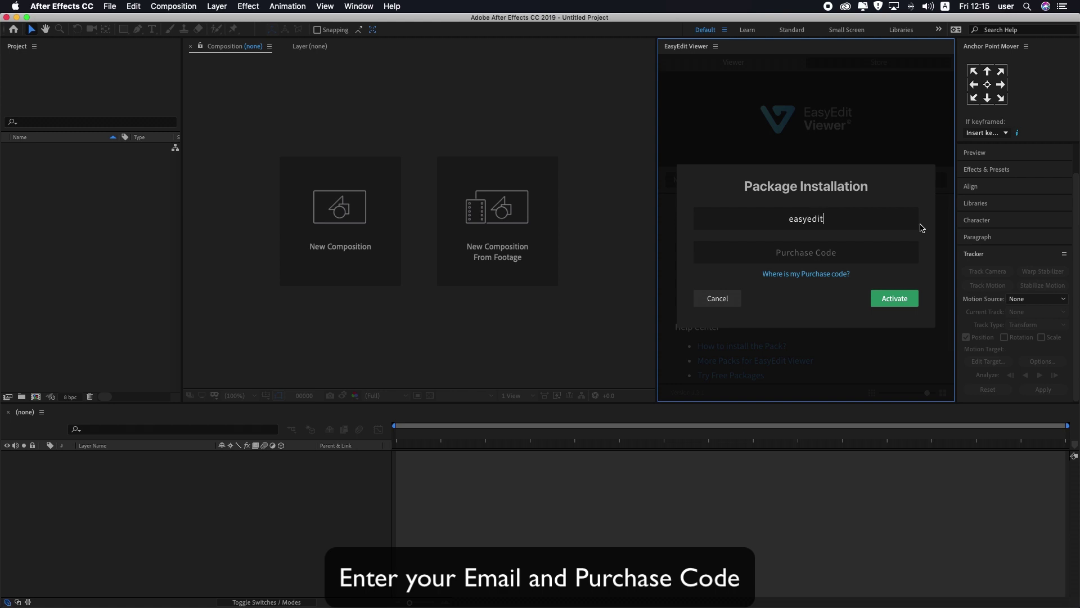
click(813, 254)
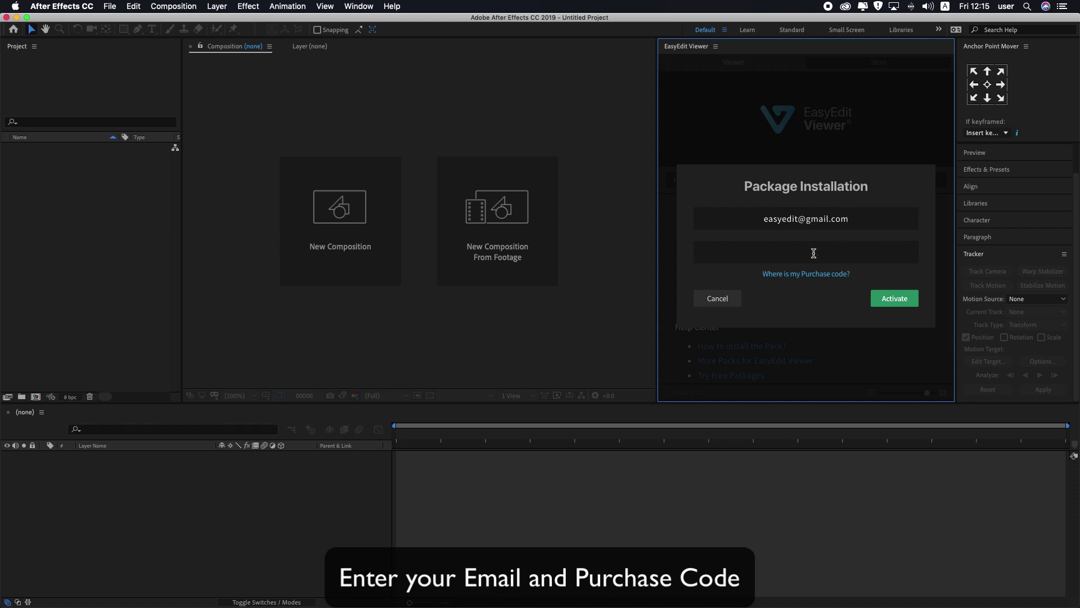
key(super+v)
click(891, 298)
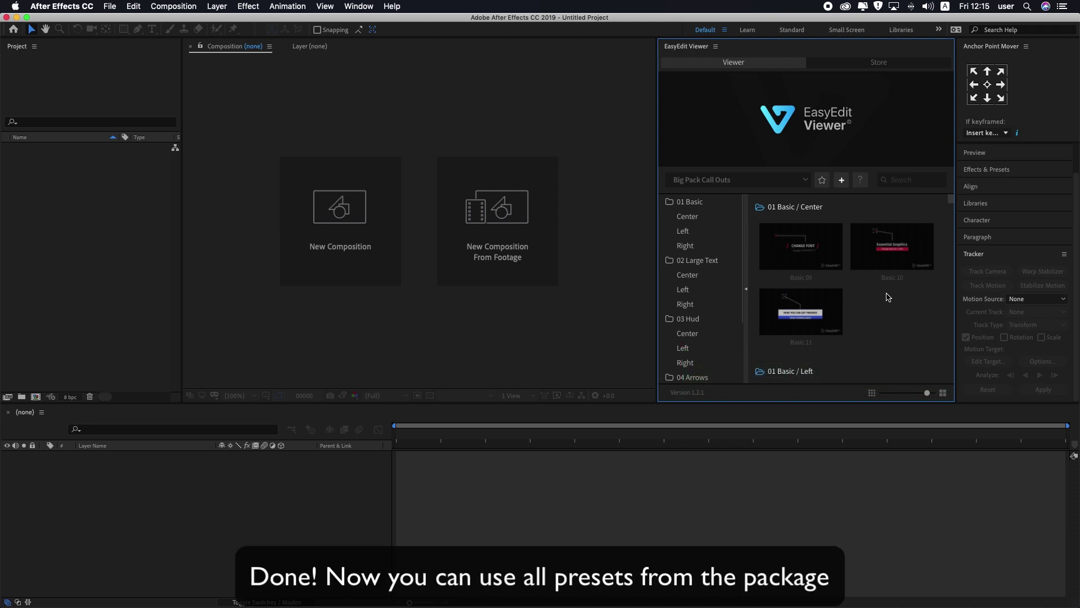
Step: Scroll through the EasyEdit Viewer preset grid to preview the Basic call-outs
scroll(888, 297, down, 3)
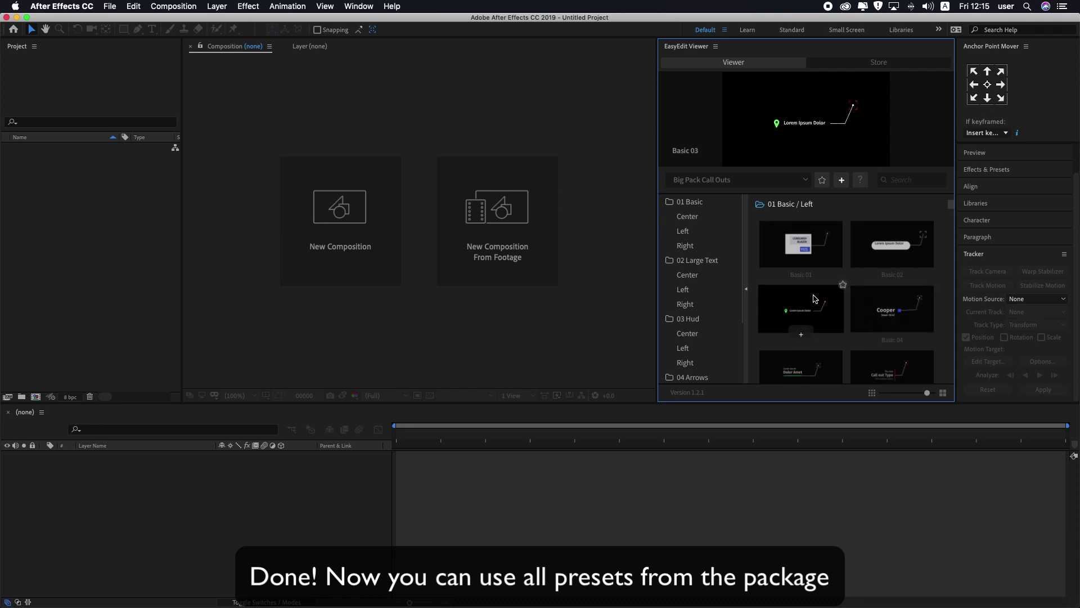
scroll(815, 299, down, 3)
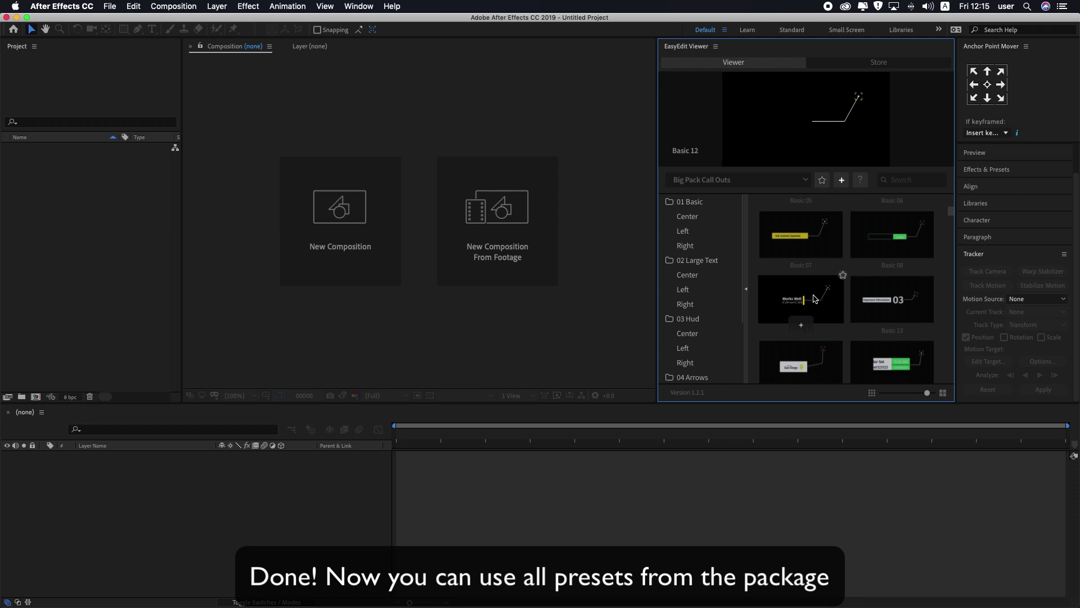
scroll(815, 298, down, 3)
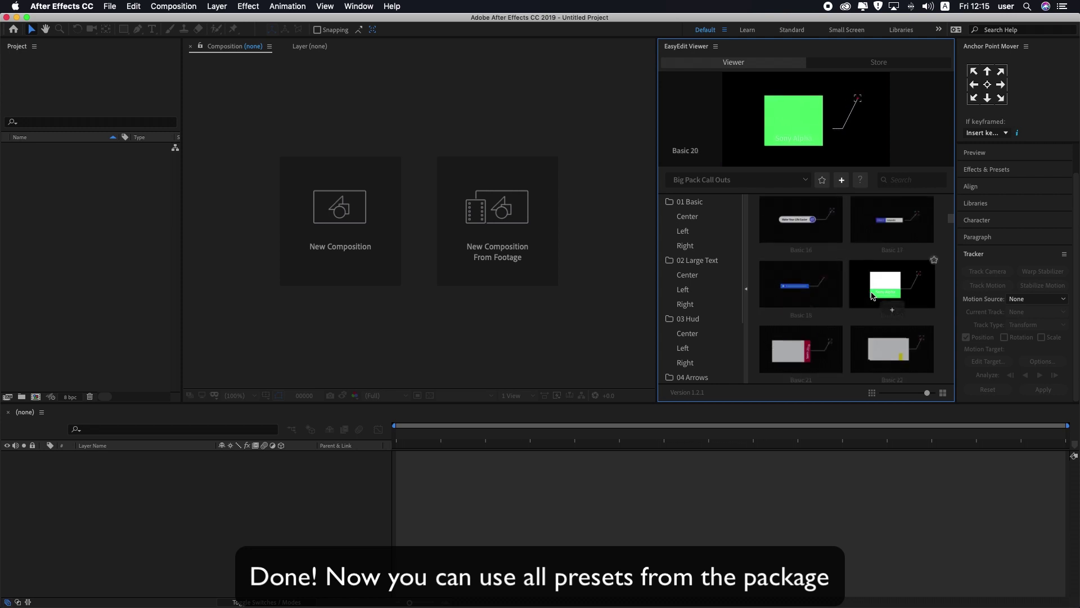
scroll(871, 295, up, 6)
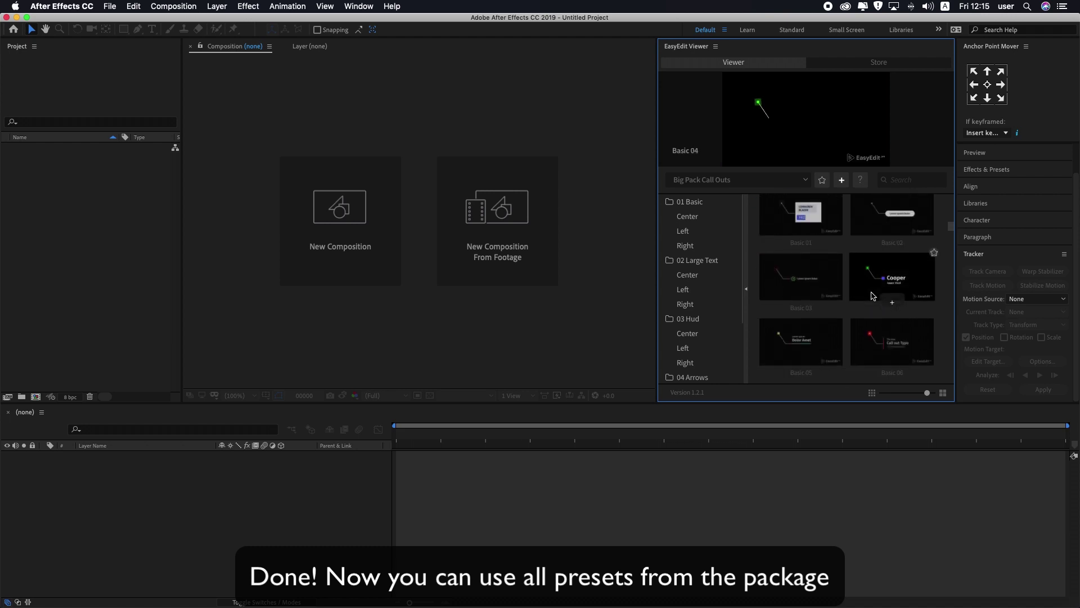
scroll(871, 295, down, 6)
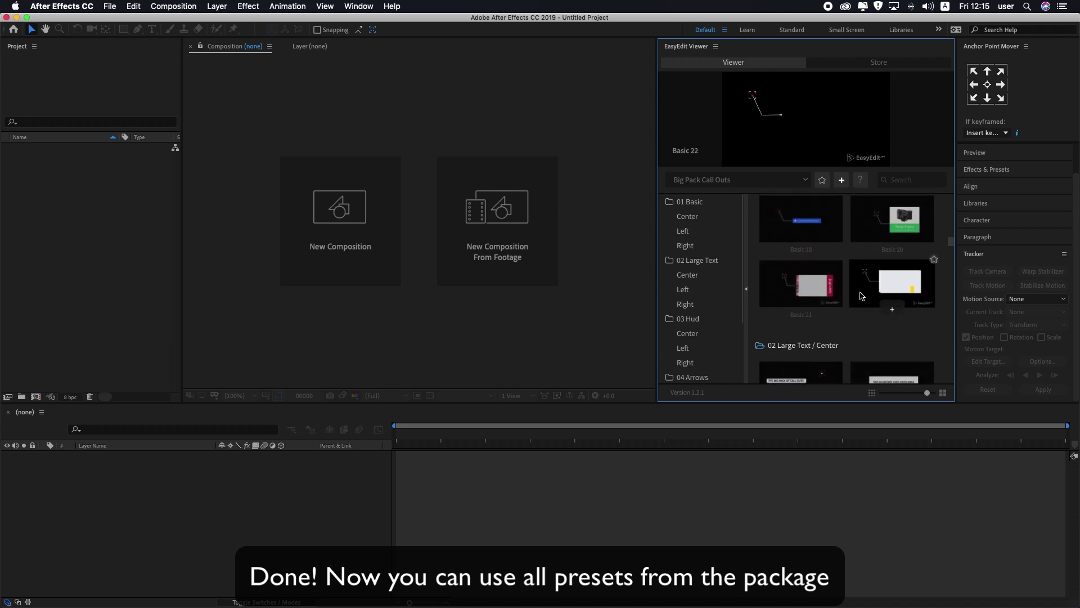
scroll(860, 296, down, 2)
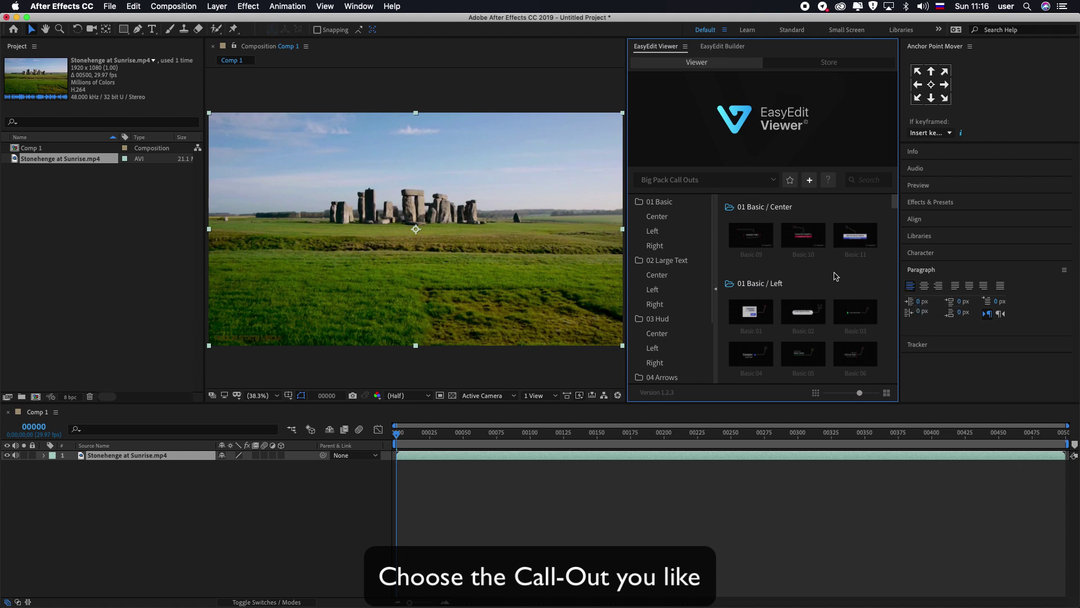
Step: Import the Basic 03 call-out into Comp 1 at frame 00000 as layer basic_03 1
scroll(835, 277, down, 1)
mouse_move(856, 235)
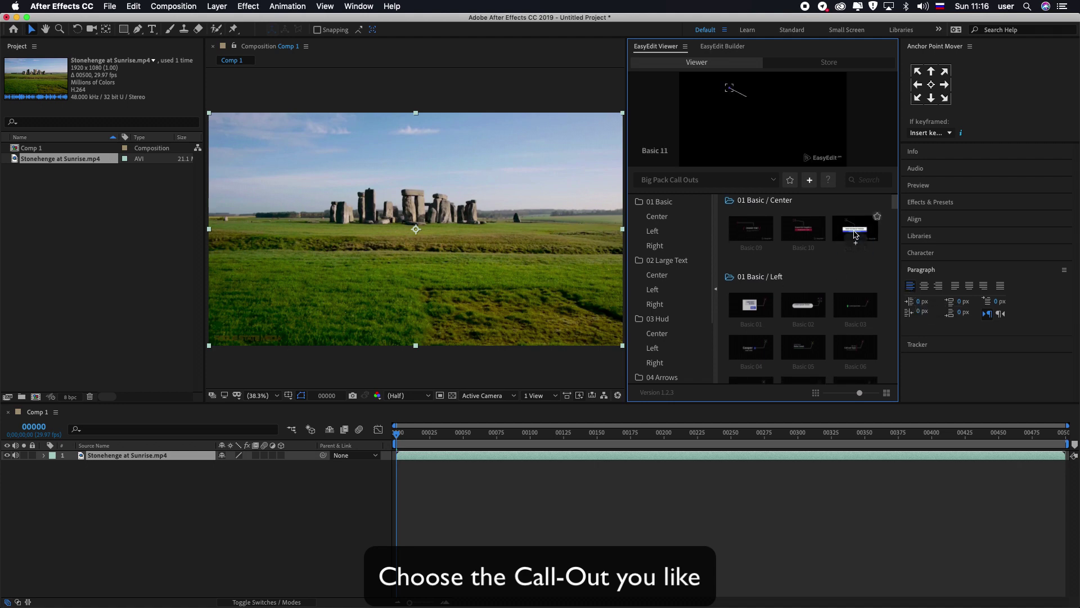
mouse_move(856, 304)
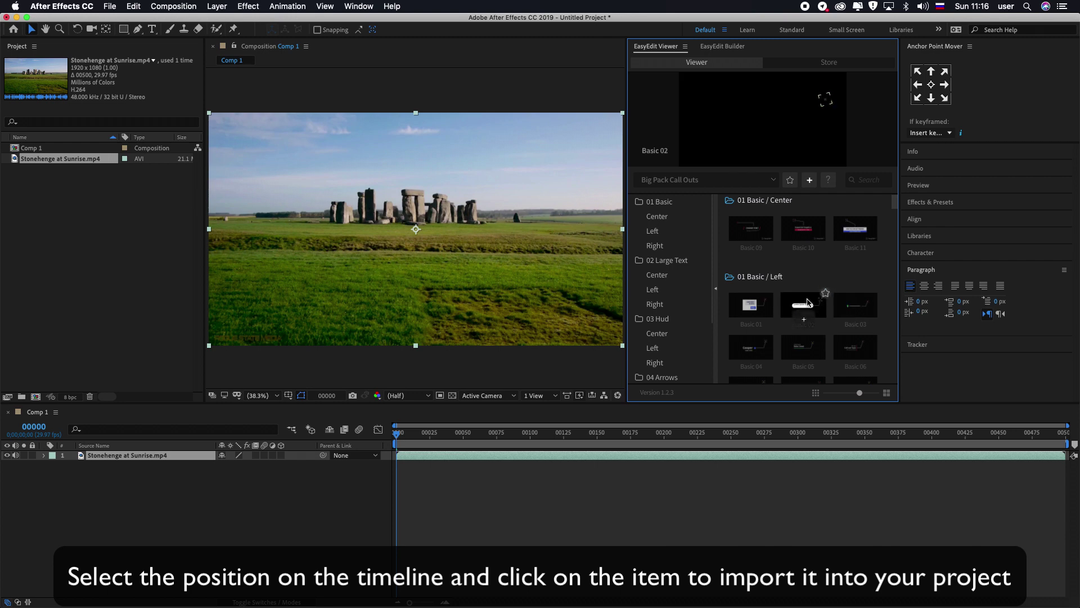
click(856, 312)
drag(408, 438, 386, 446)
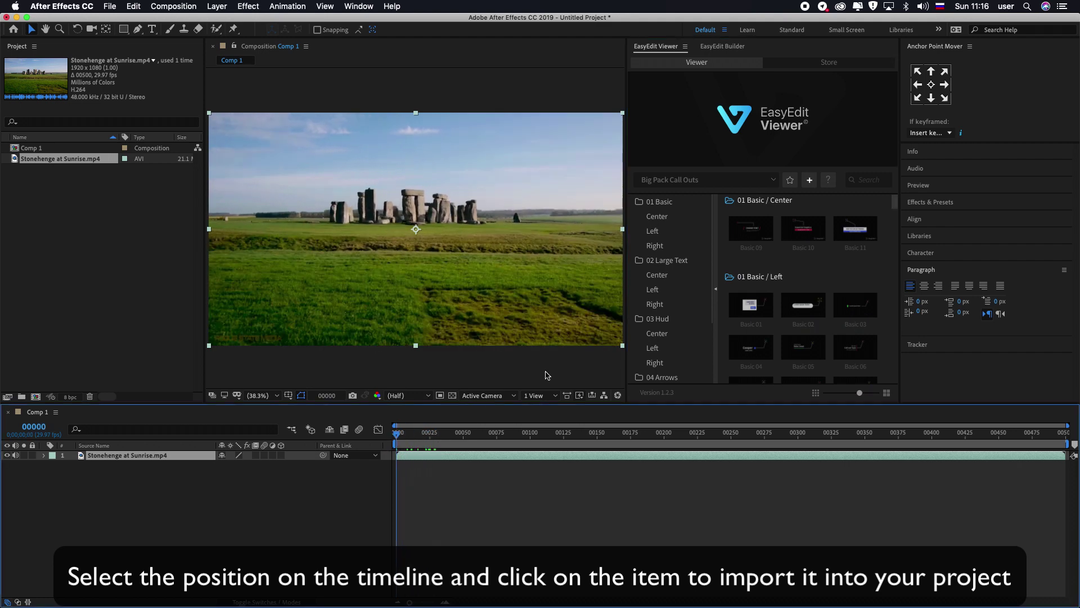
click(856, 319)
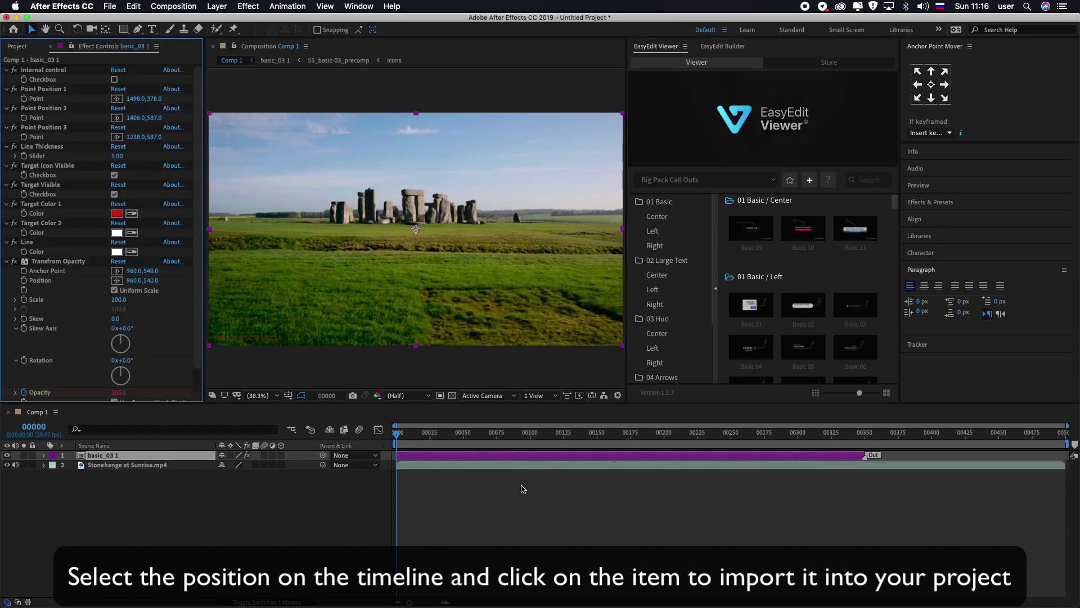
Step: At about frame 128, nudge the target point and move the label up-left into the sky
drag(410, 439, 570, 444)
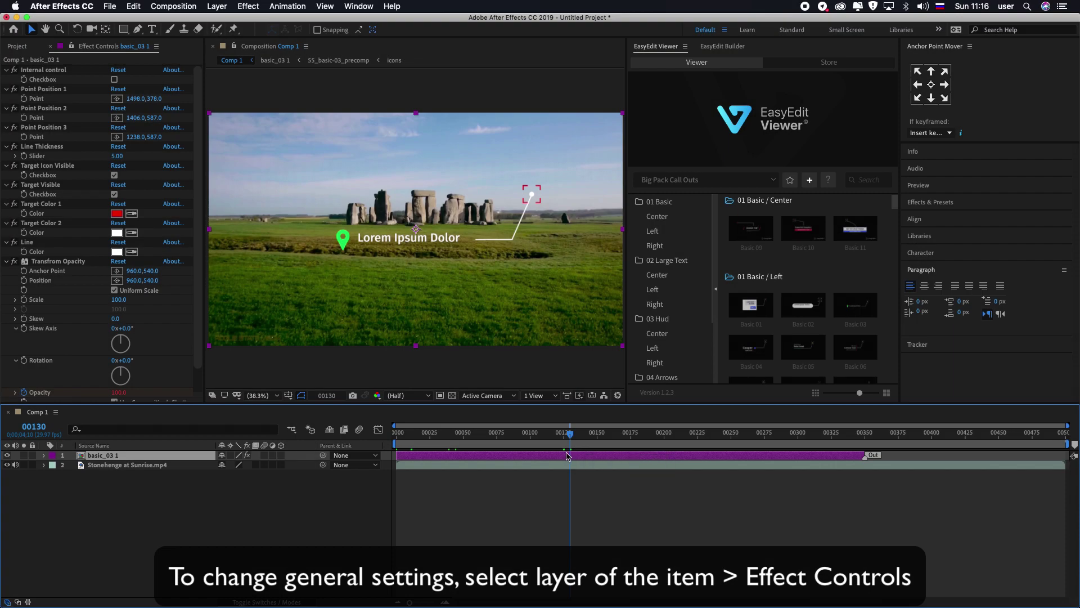
click(49, 90)
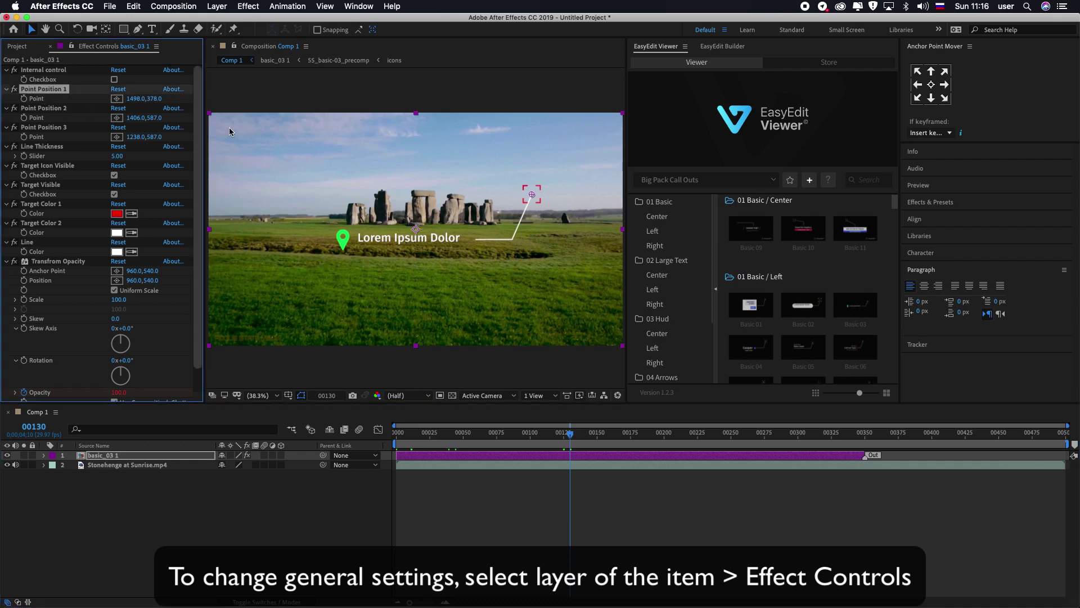
drag(533, 197, 545, 166)
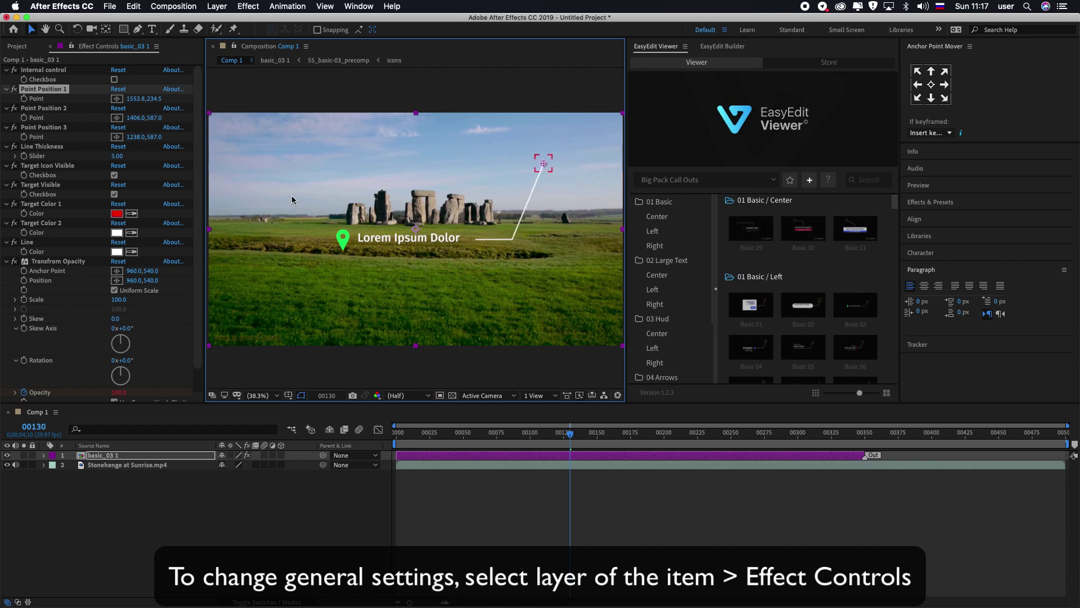
click(48, 109)
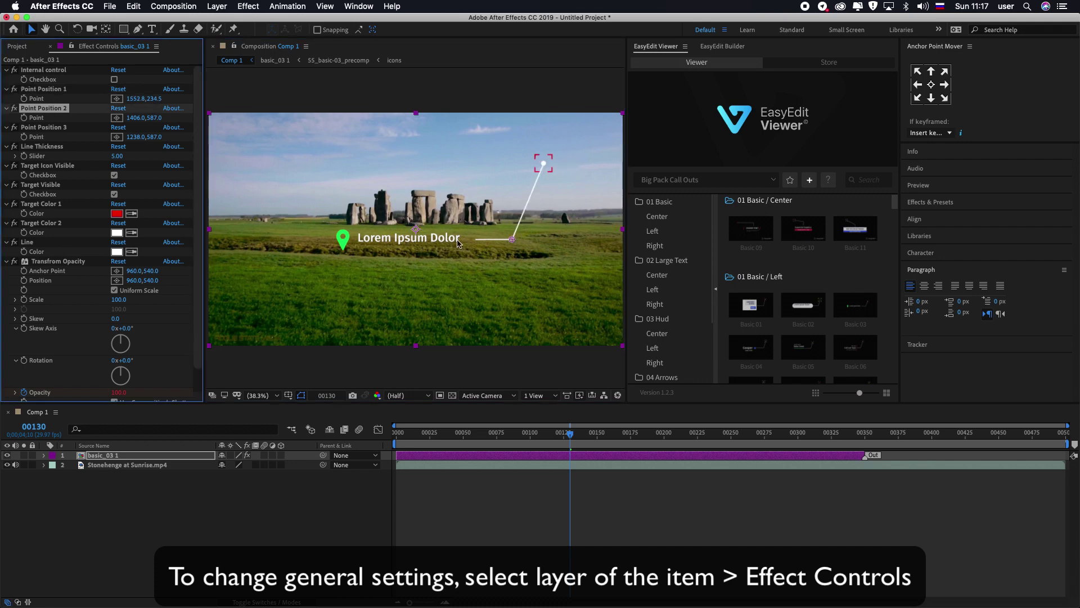
click(51, 128)
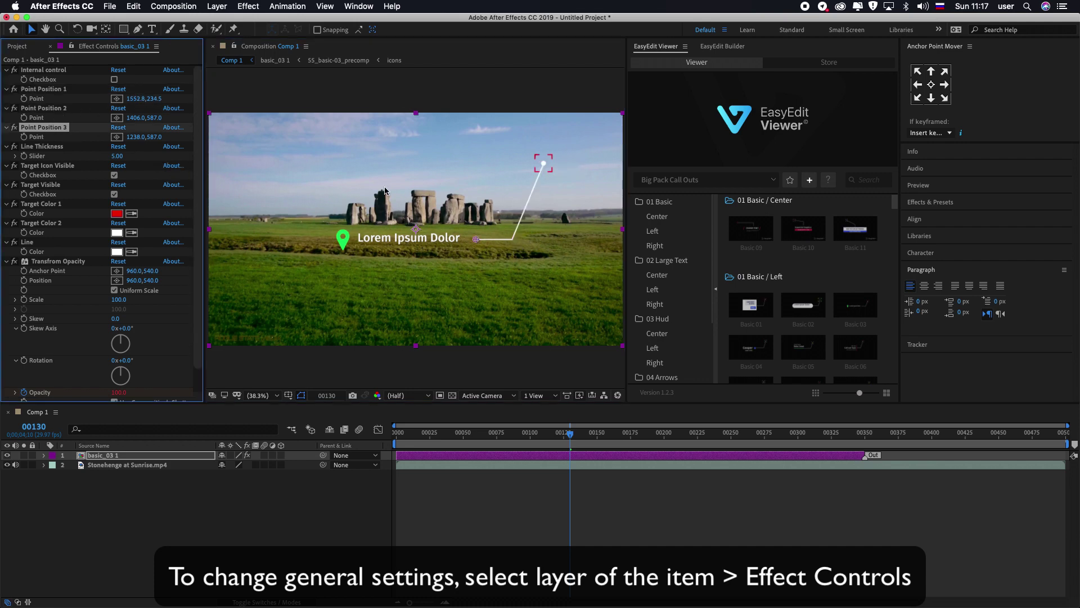
drag(476, 240, 415, 167)
Step: Raise the line's elbow, drop the target box onto the stones, and thicken the line to about 14
click(44, 110)
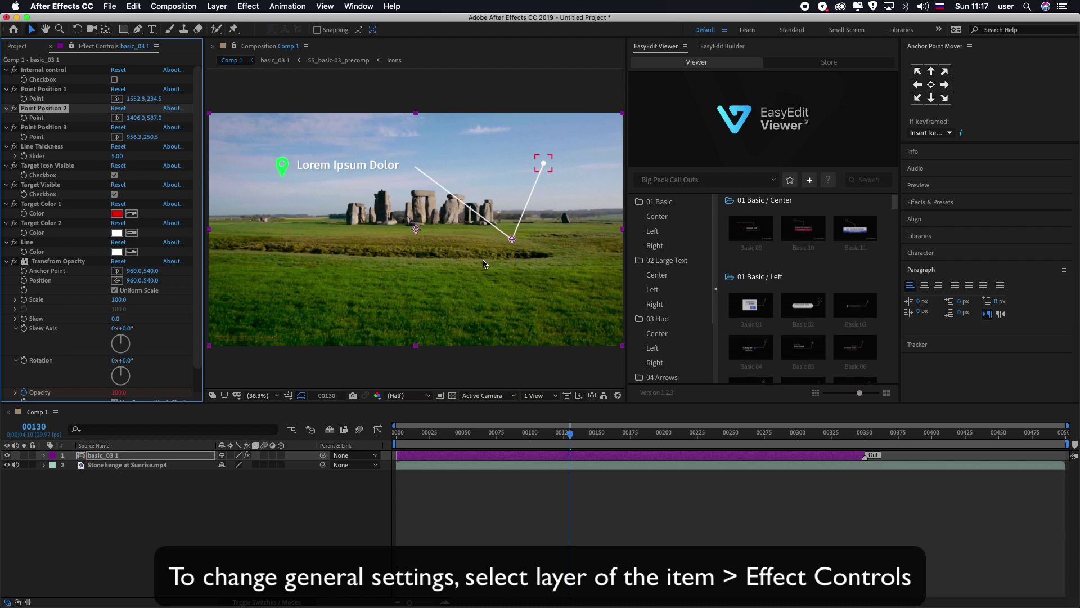
drag(512, 239, 450, 166)
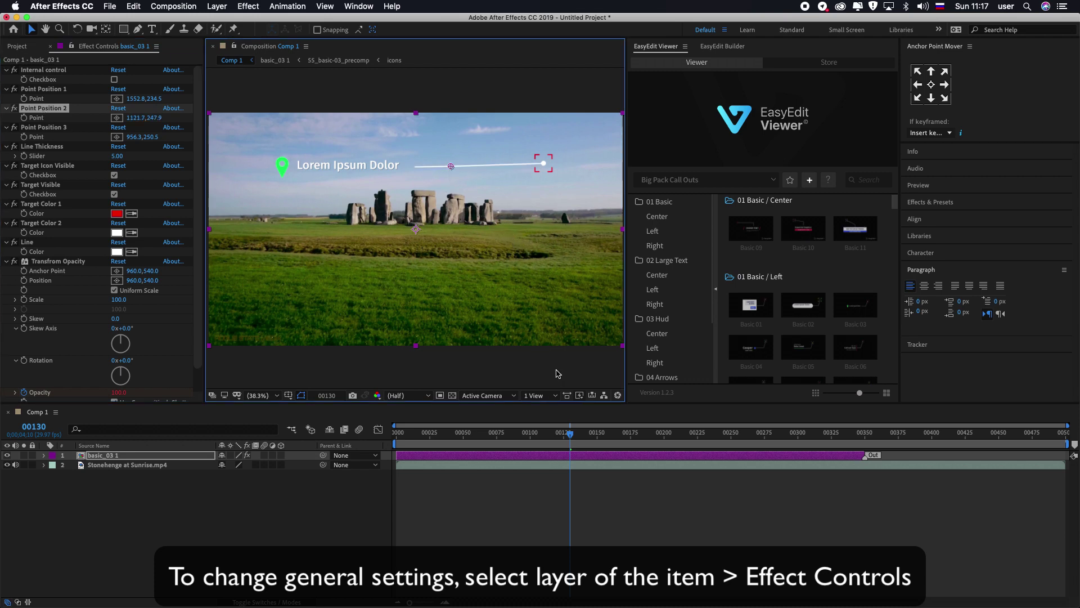
click(43, 88)
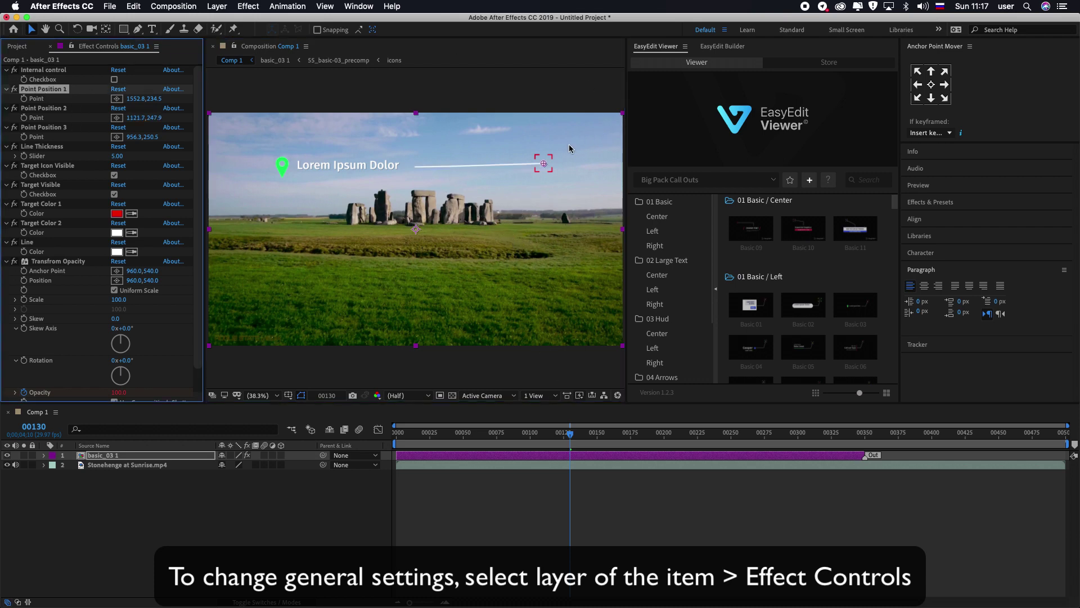
drag(543, 162, 459, 198)
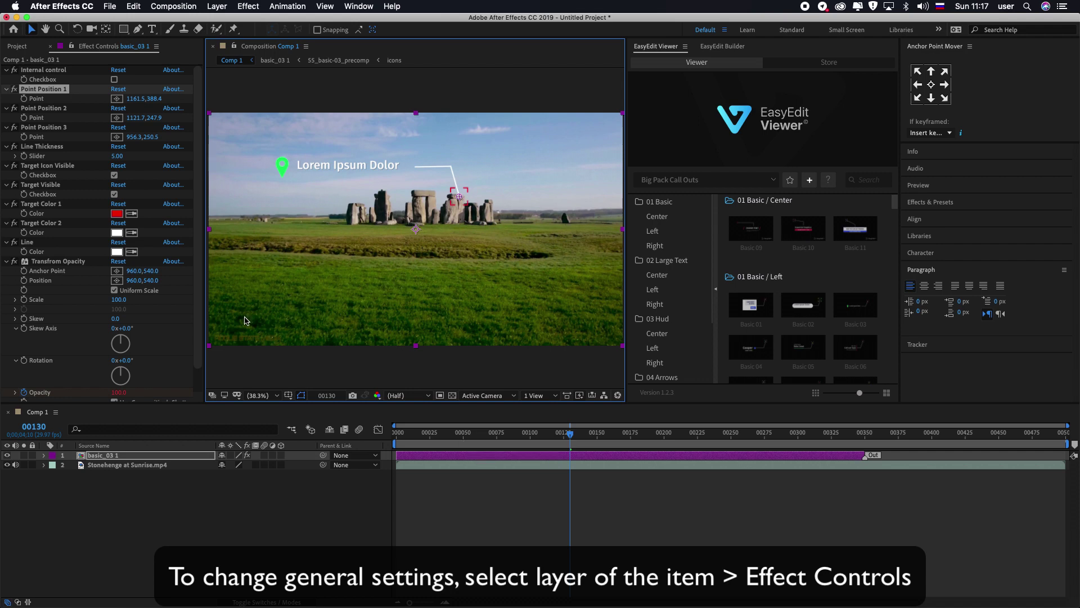
click(35, 147)
drag(110, 157, 116, 156)
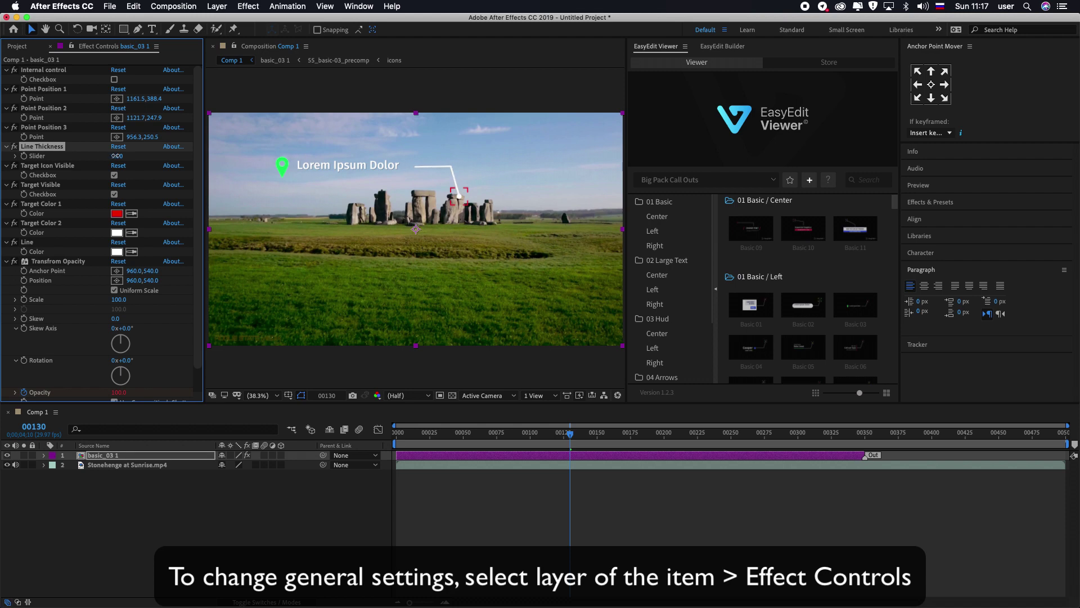
Step: Set Line Thickness to 3 and toggle the target and line visibility checkboxes
click(116, 156)
text(5)
key(Return)
click(114, 175)
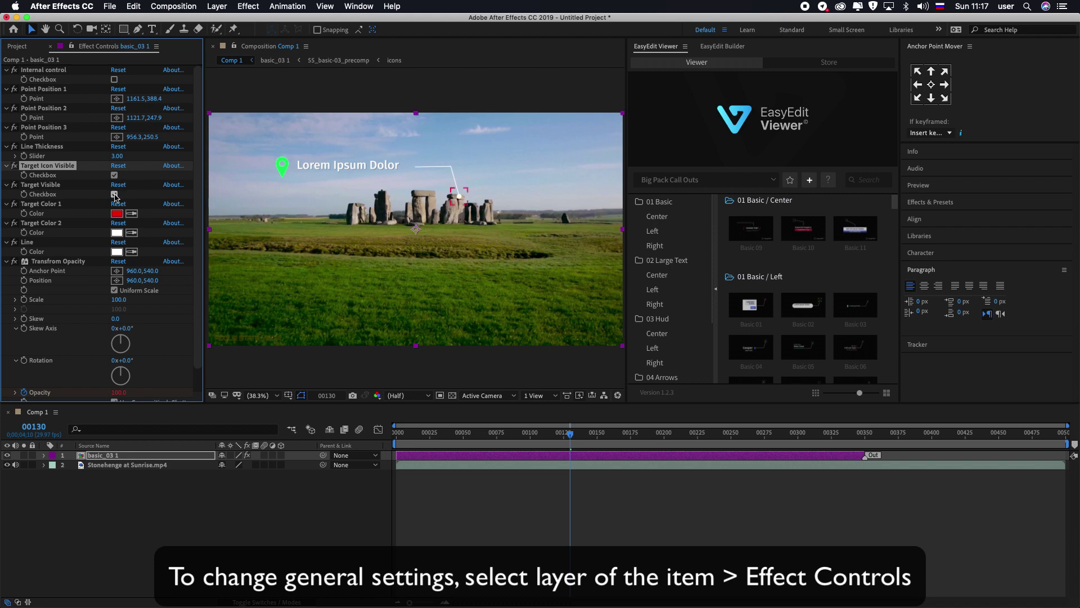
click(114, 194)
click(114, 194)
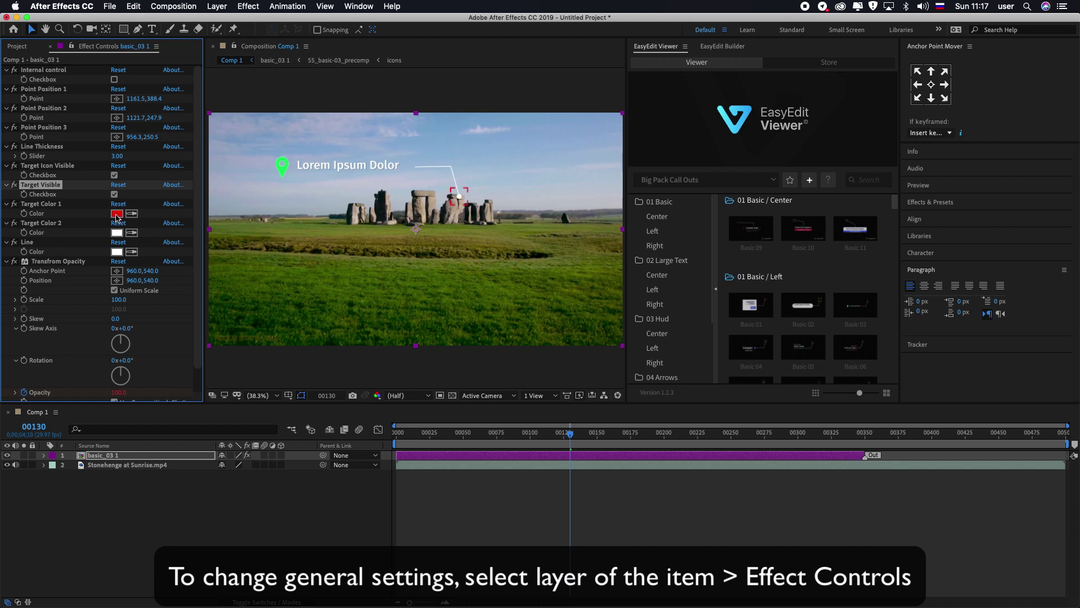
Step: Change Target Color 1 from red to green (00FF06)
click(117, 215)
click(491, 398)
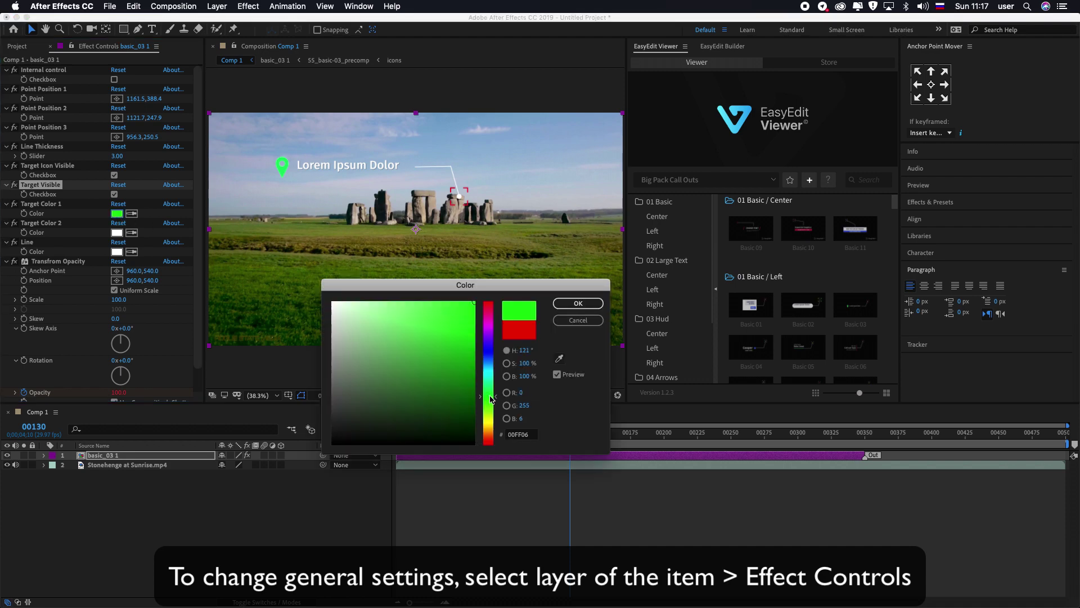
click(567, 328)
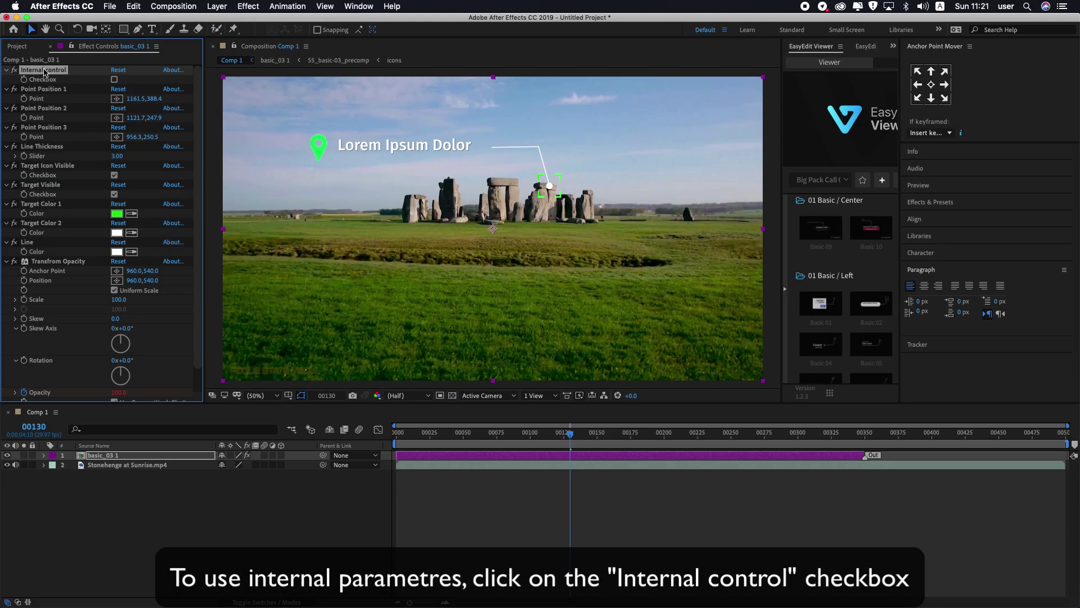
Step: Enable Internal control and reposition the target and elbow points inside the basic_03 1 precomp
click(115, 80)
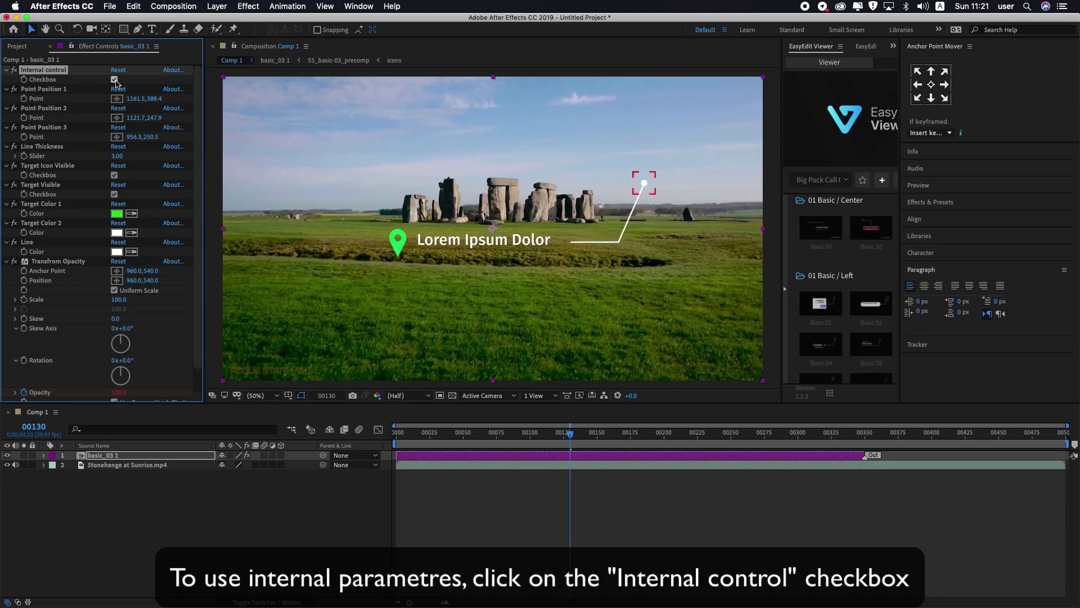
double_click(107, 457)
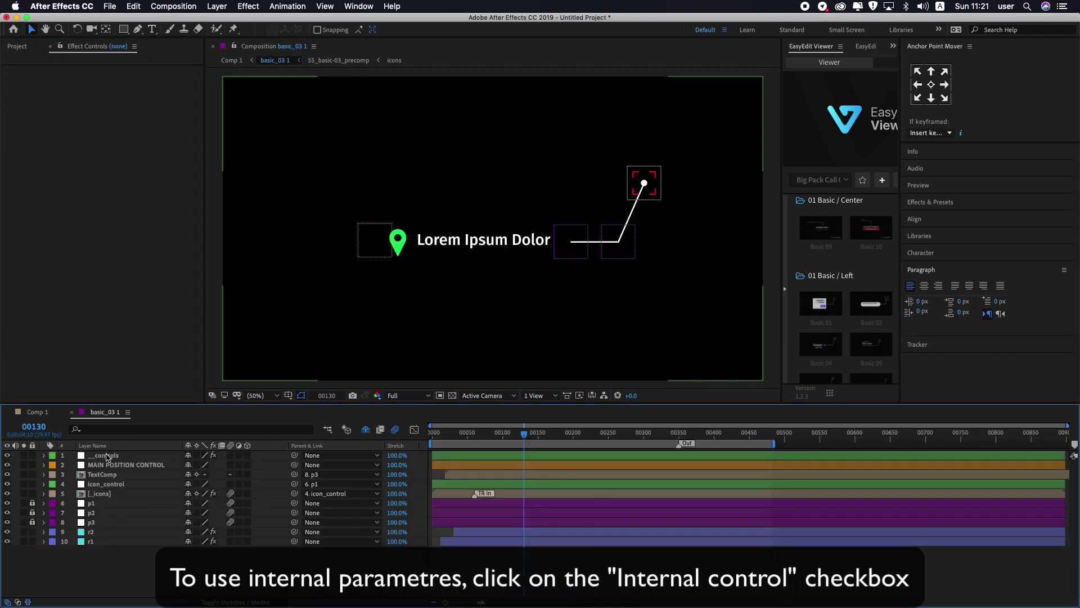
click(106, 456)
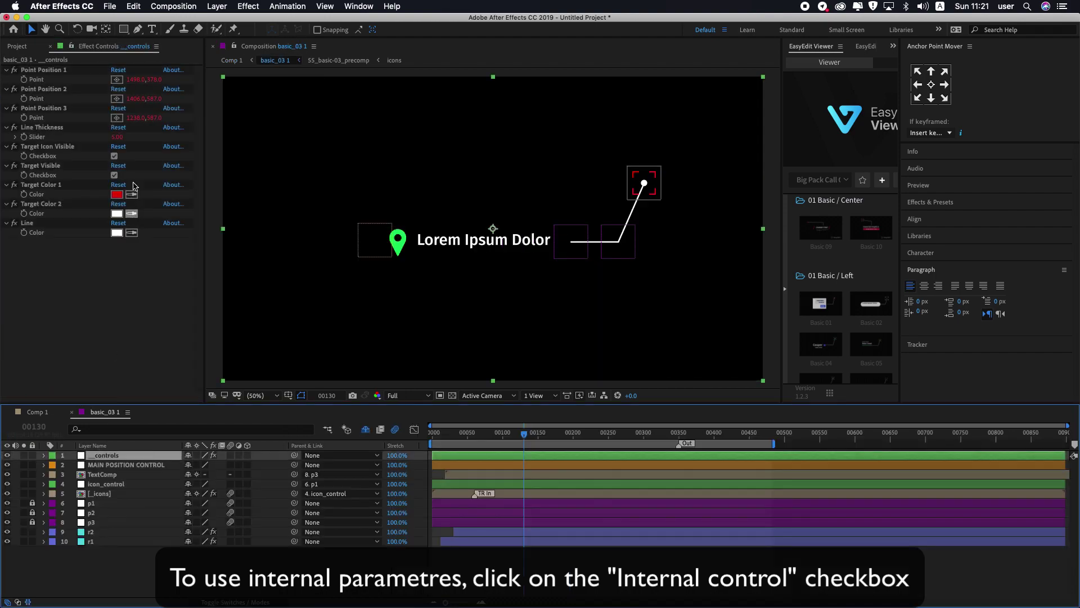
click(51, 71)
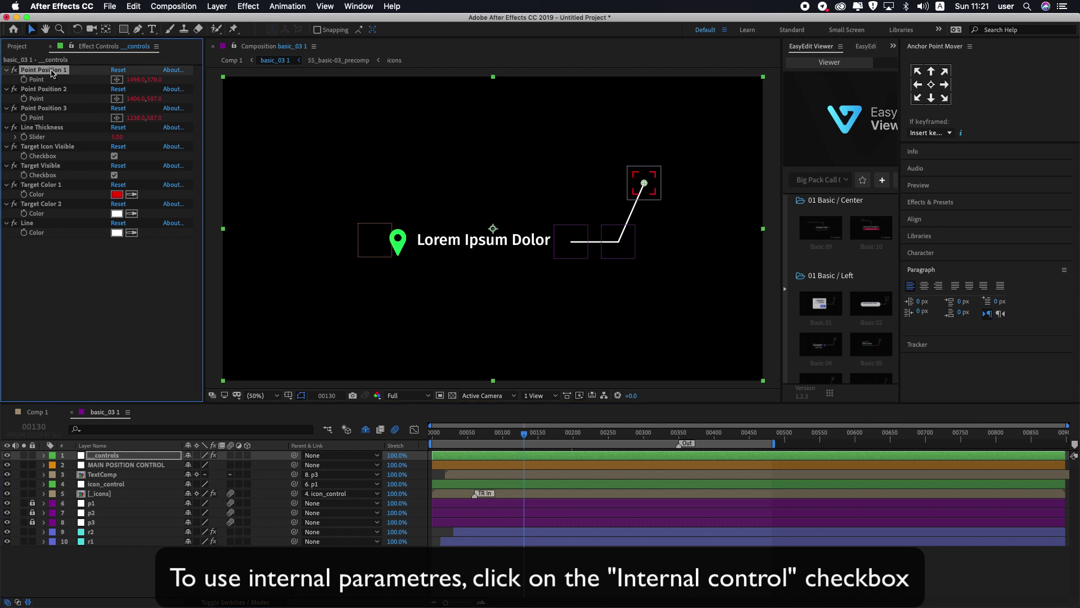
drag(643, 185, 567, 133)
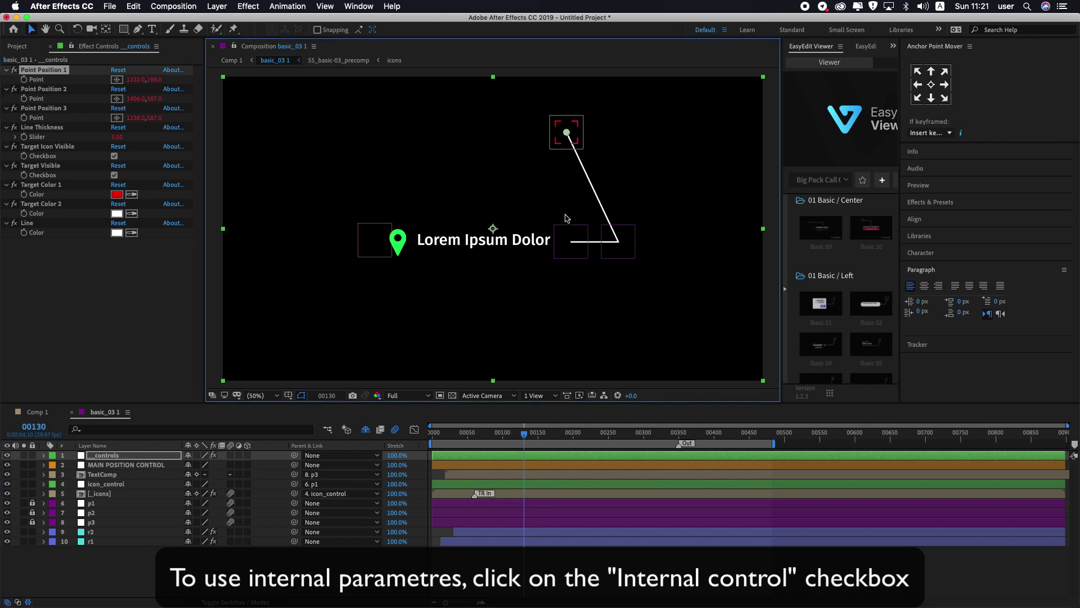
click(38, 88)
drag(619, 243, 612, 212)
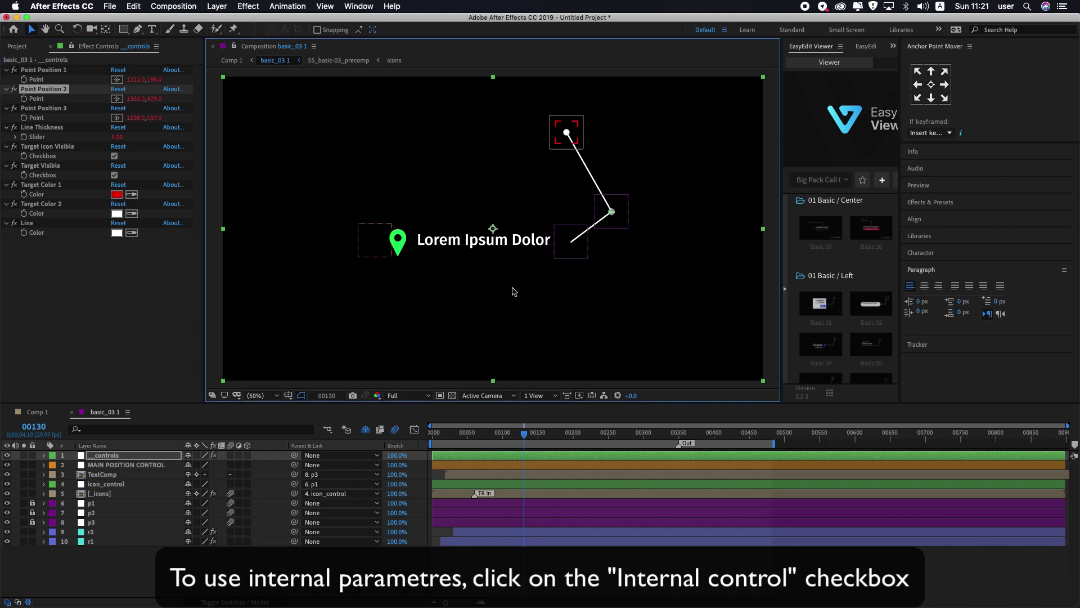
Step: Make the internal Target Color 1 green, then return to Comp 1 and uncheck Internal control
click(114, 195)
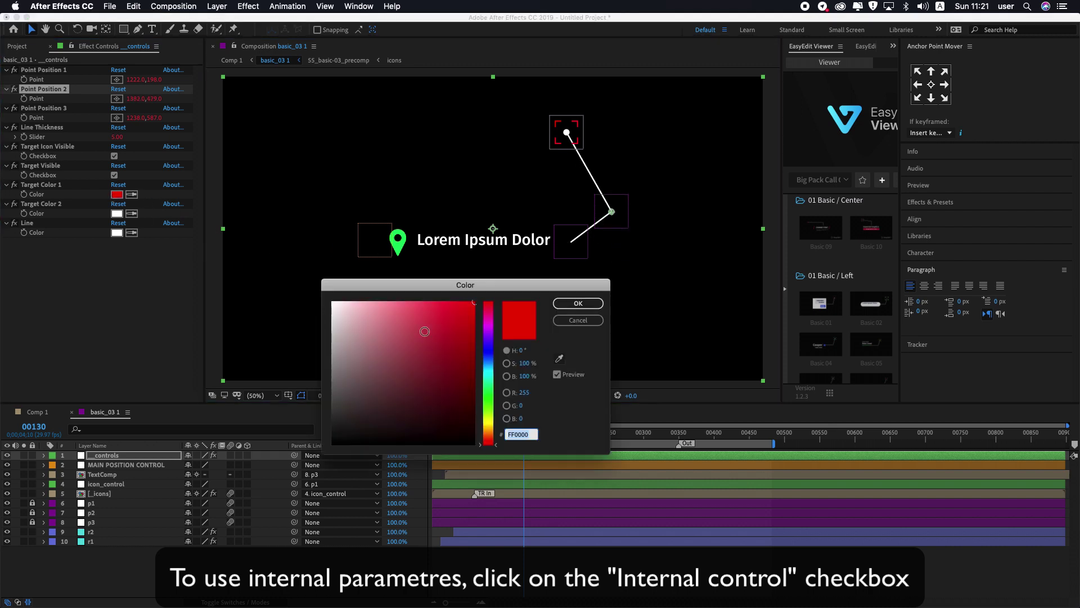
click(491, 394)
click(568, 304)
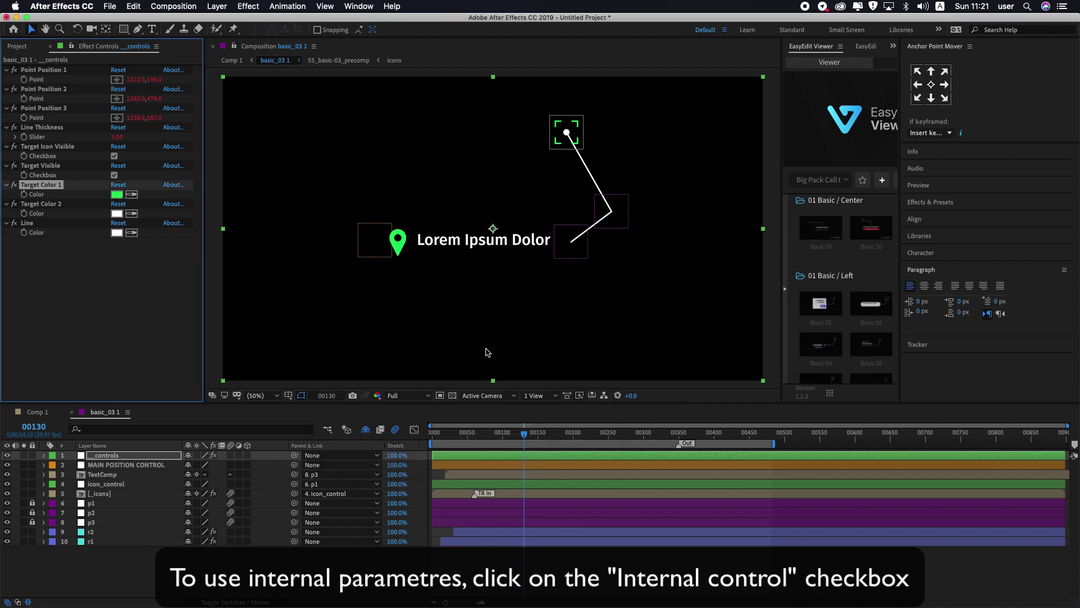
click(40, 412)
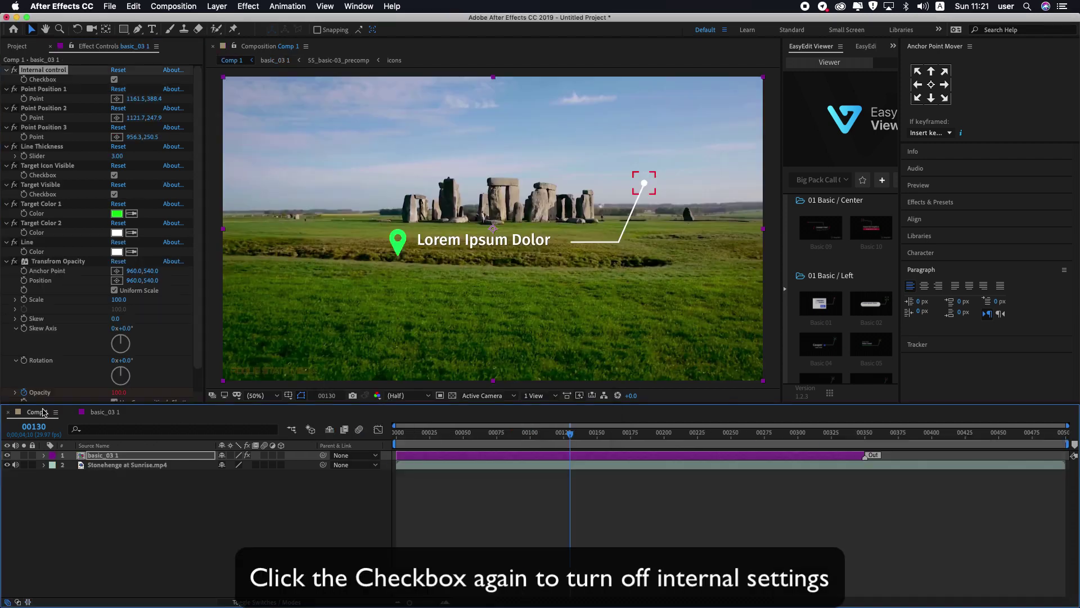
click(115, 80)
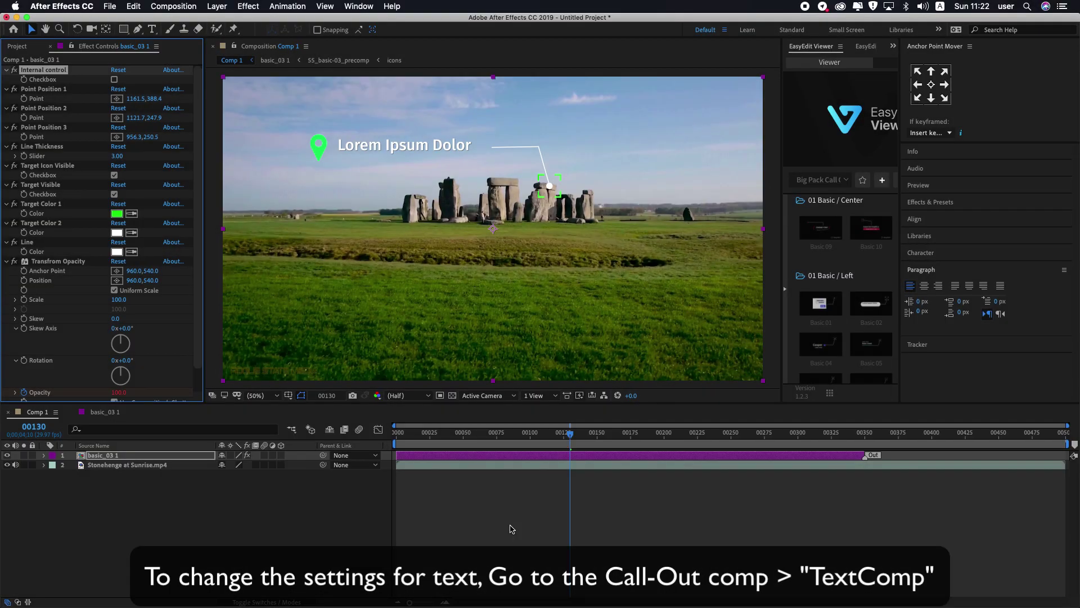
Step: Change the TextComp label from Lorem Ipsum Dolor to 'Stonehenge, England', then return to Comp 1
double_click(93, 457)
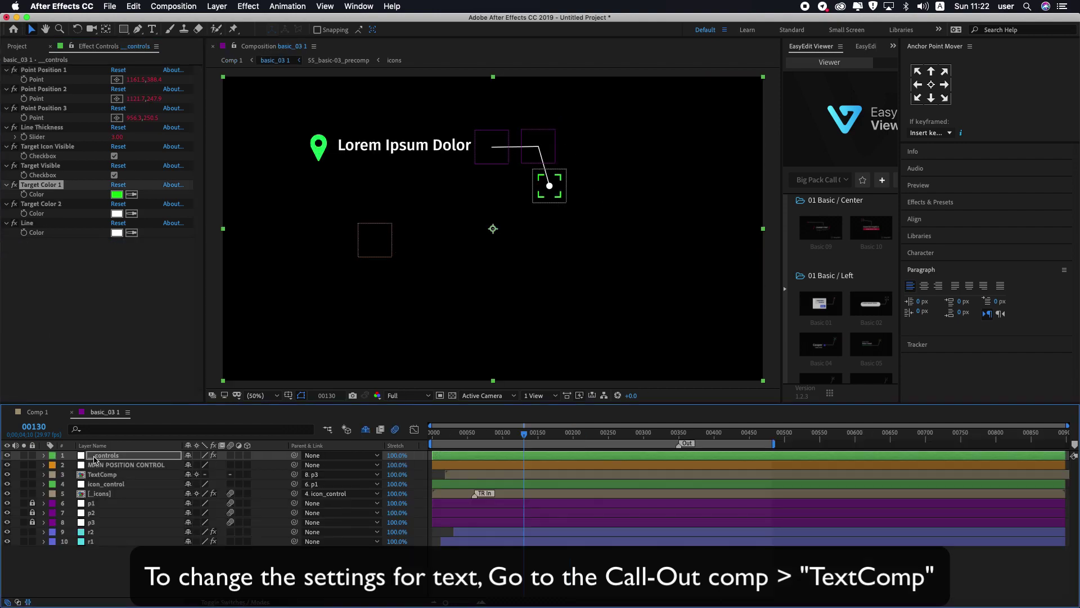
double_click(99, 476)
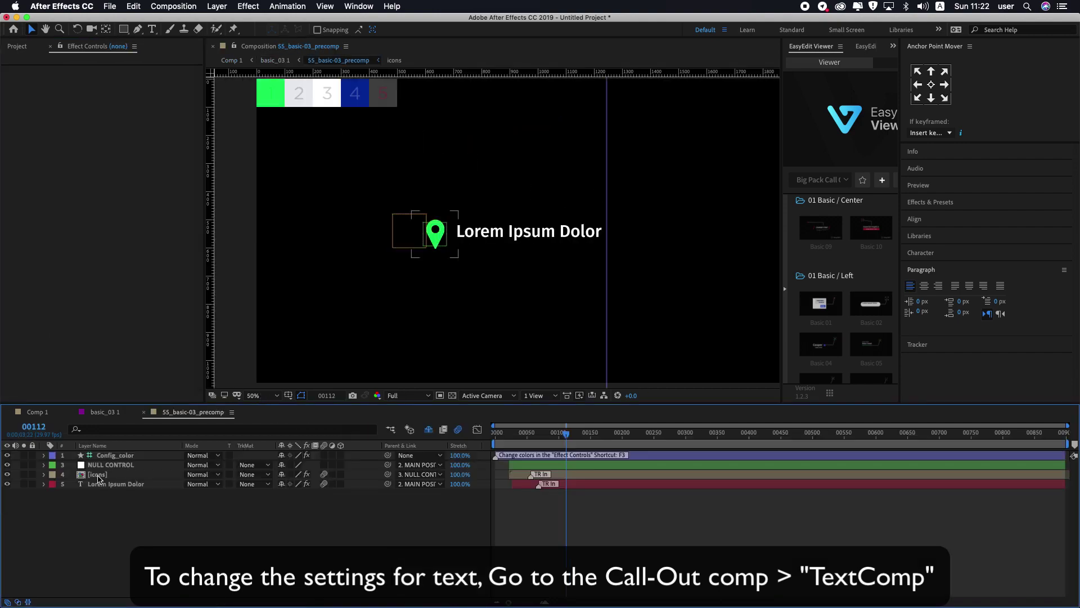
click(103, 485)
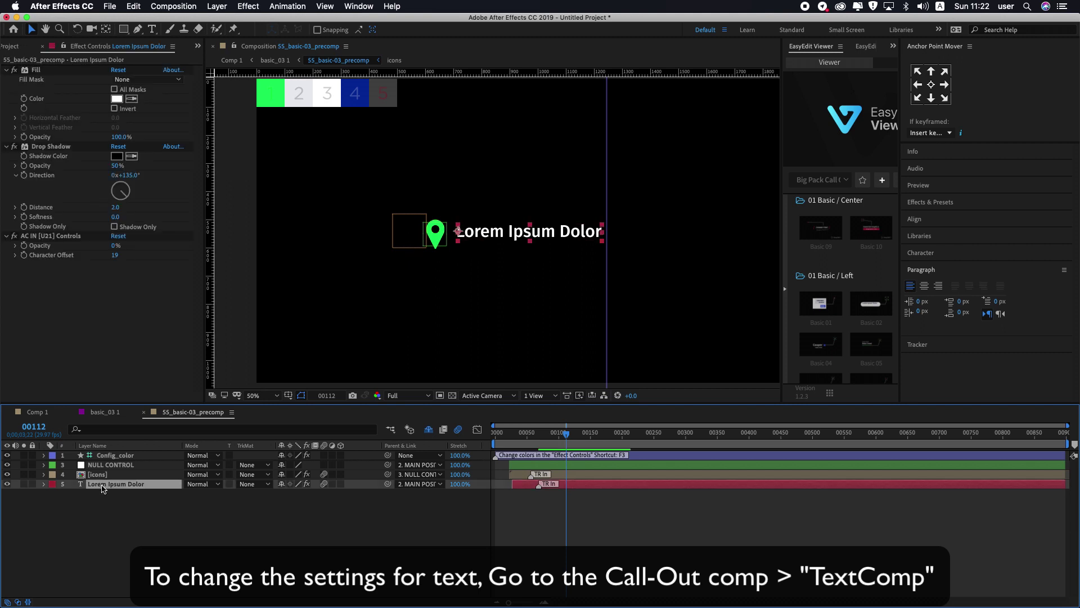
double_click(93, 485)
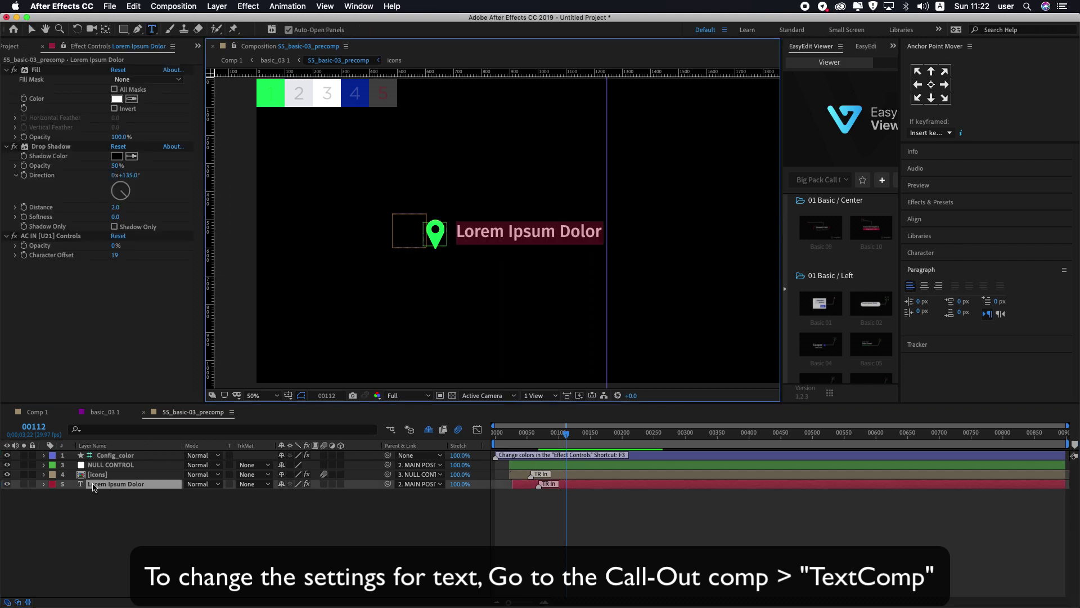
text(Sto)
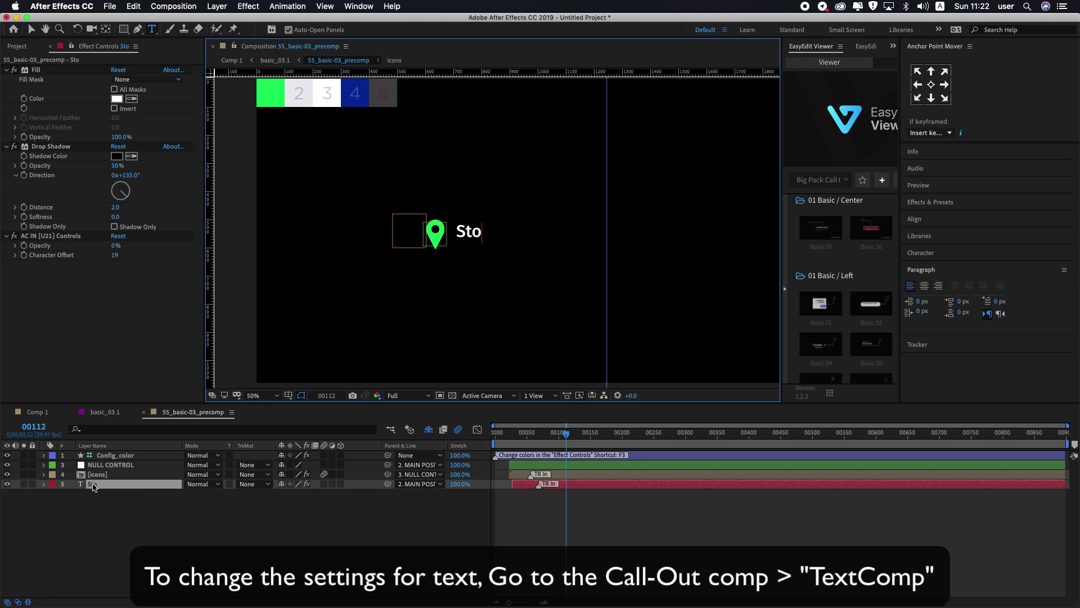
text(nehenge, Eng)
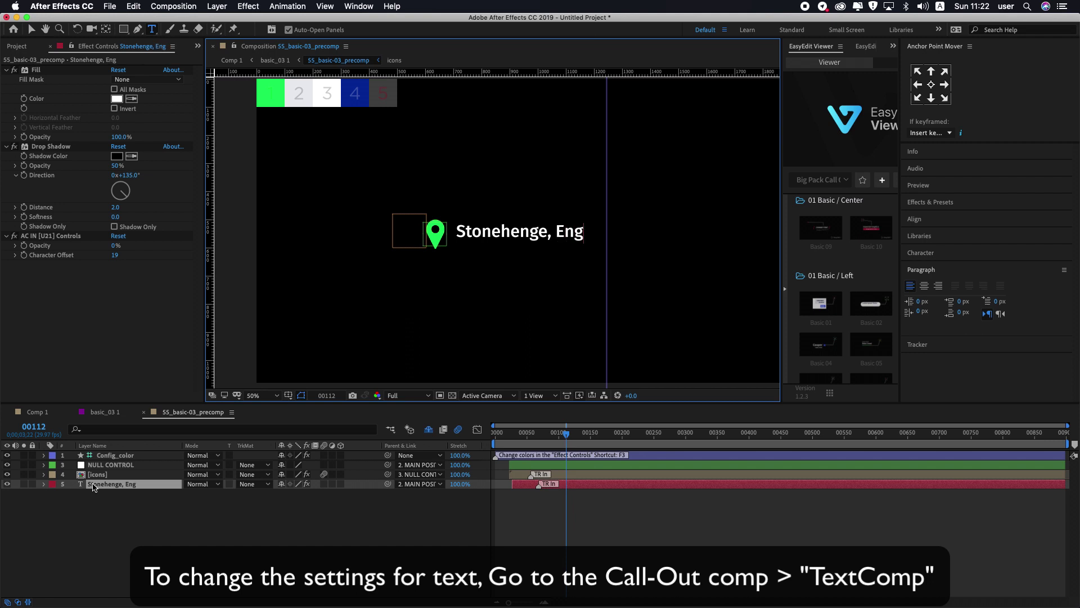
text(land)
click(98, 493)
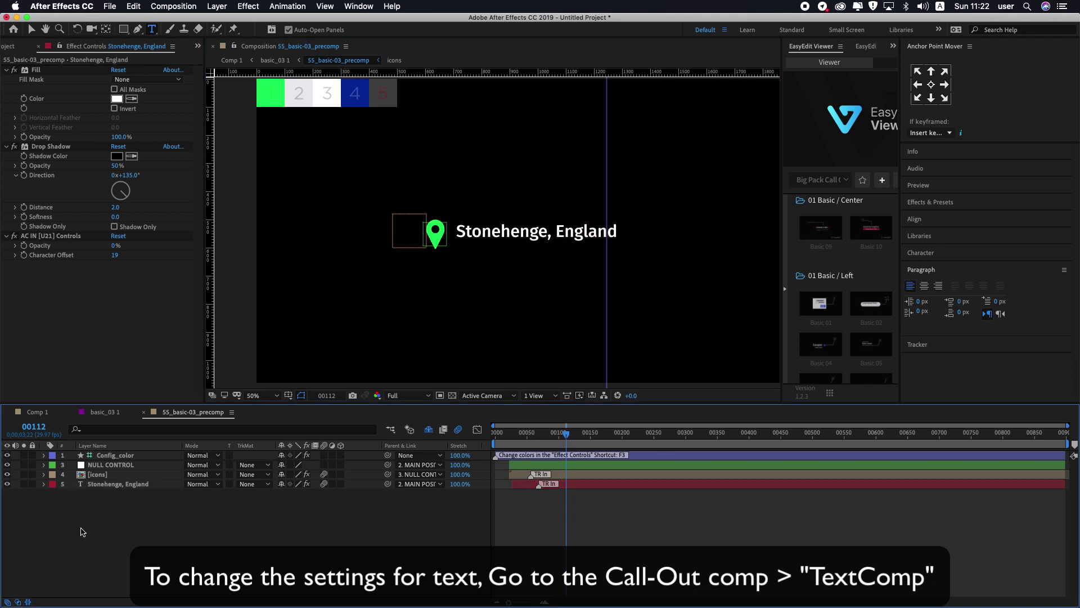
key(v)
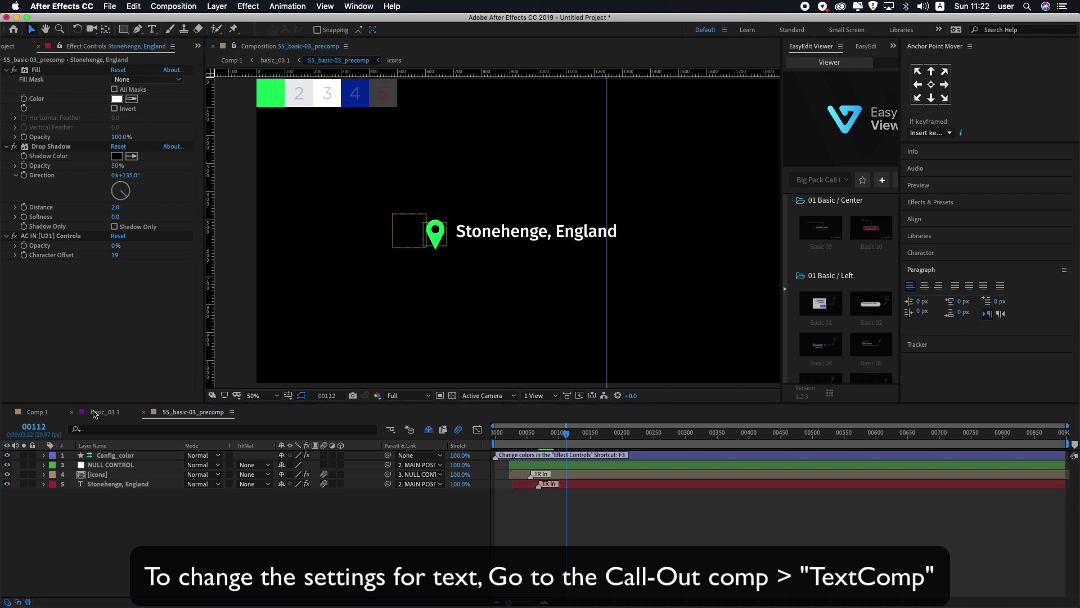
click(103, 412)
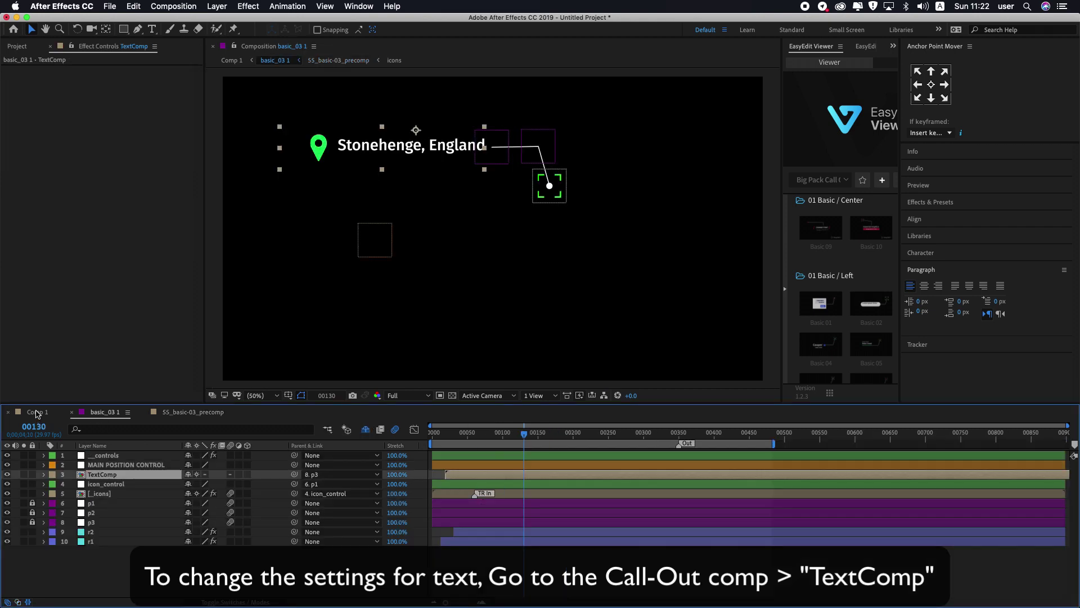
click(37, 413)
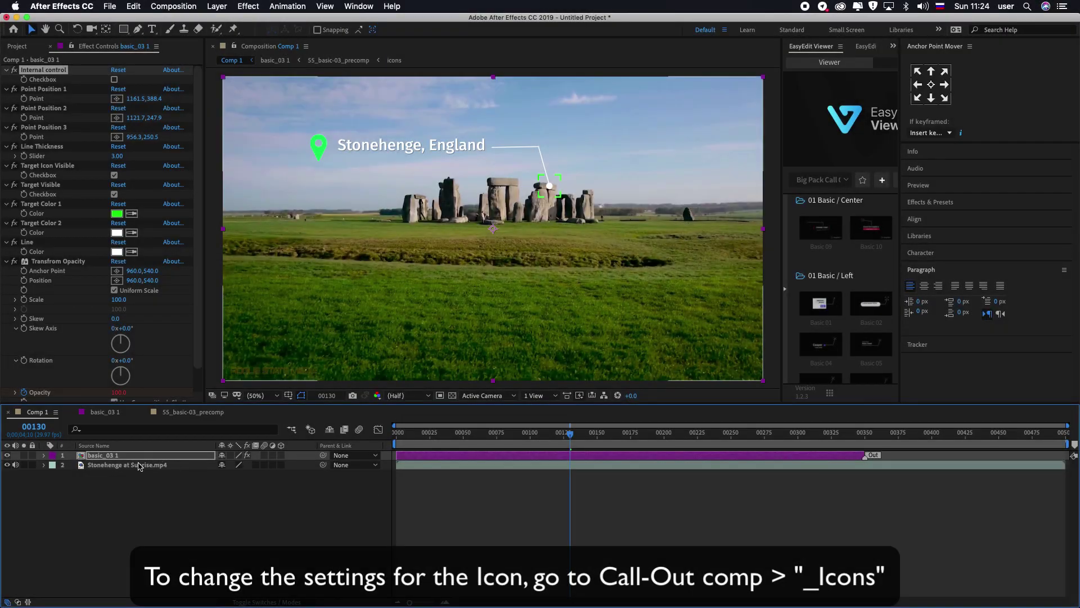
Step: In the _icons precomp's Config layer, set Icon Type to the dashed circle and return to Comp 1
double_click(97, 455)
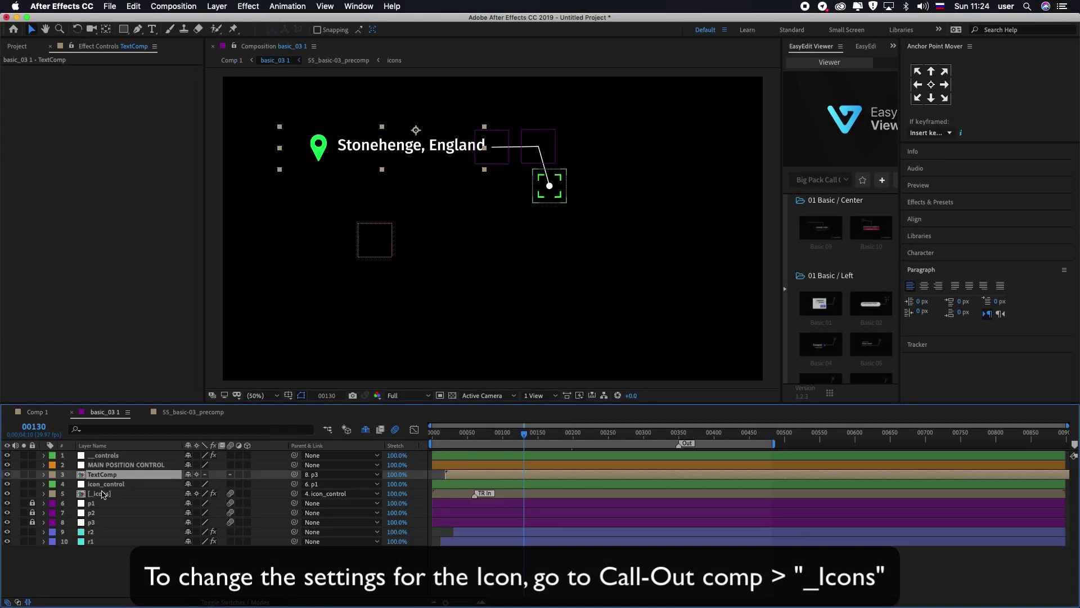
double_click(99, 495)
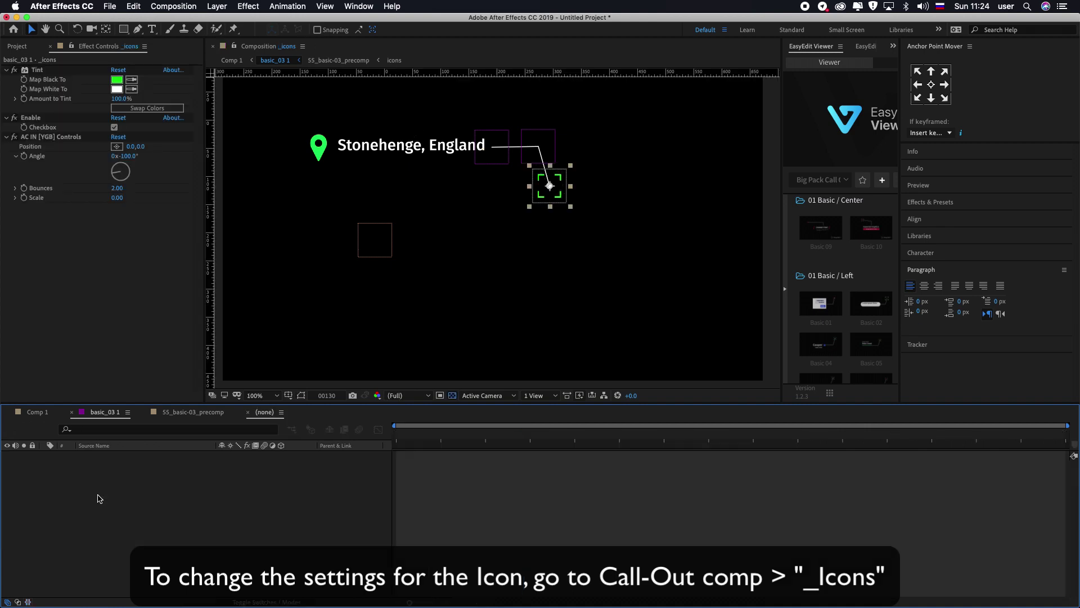
click(97, 456)
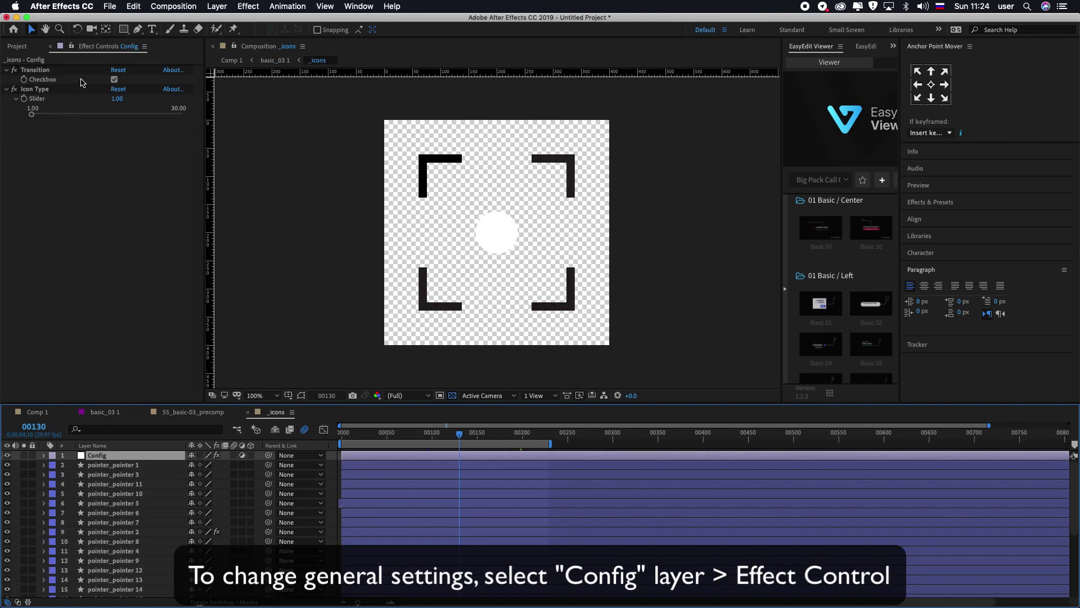
click(114, 80)
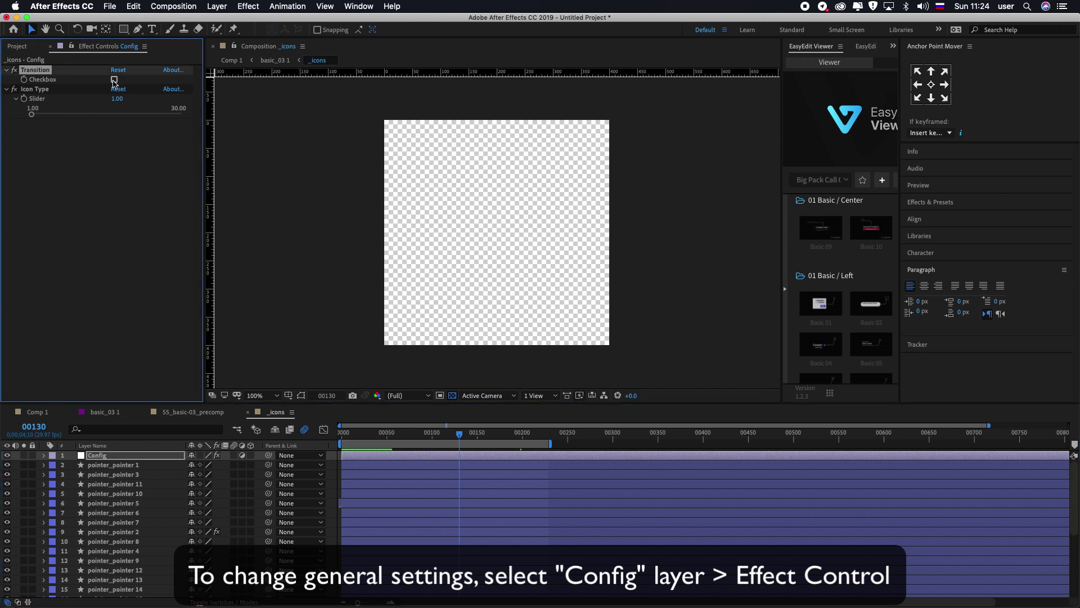
click(114, 80)
click(32, 115)
drag(33, 115, 36, 131)
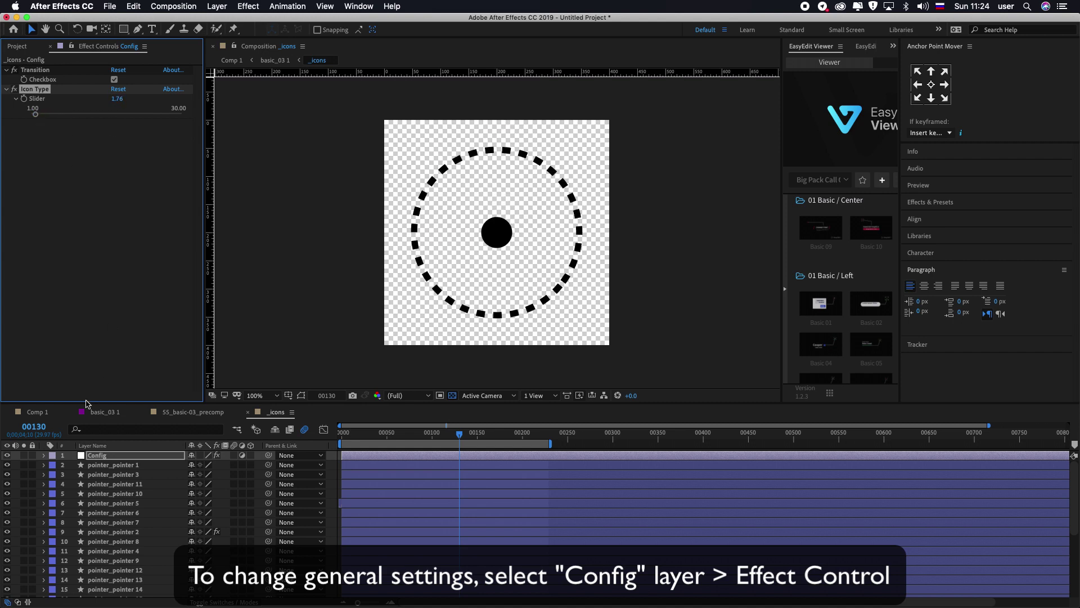
click(38, 416)
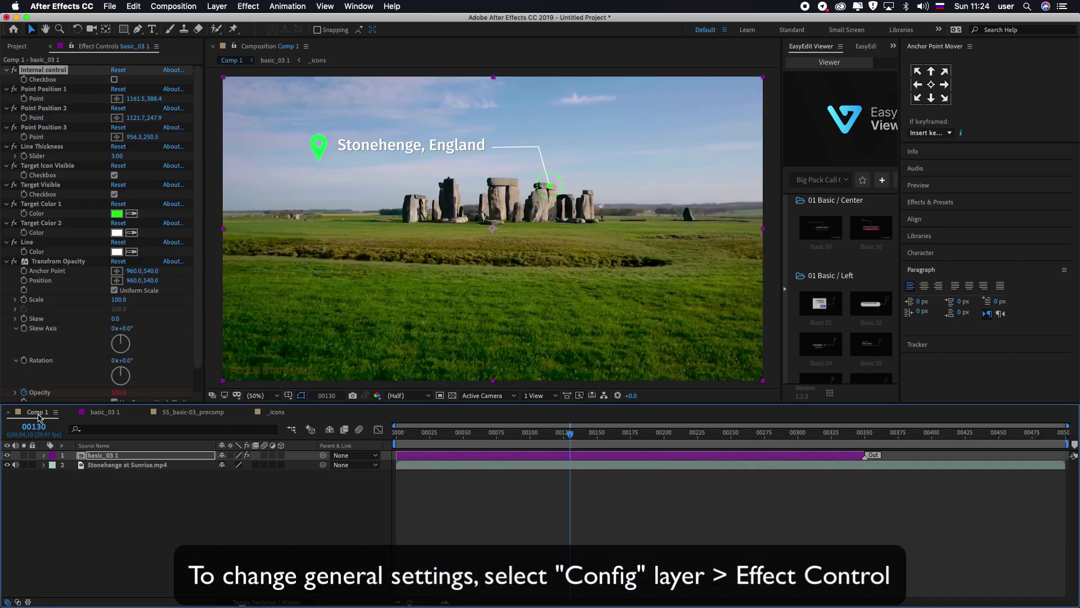
scroll(573, 191, up, 2)
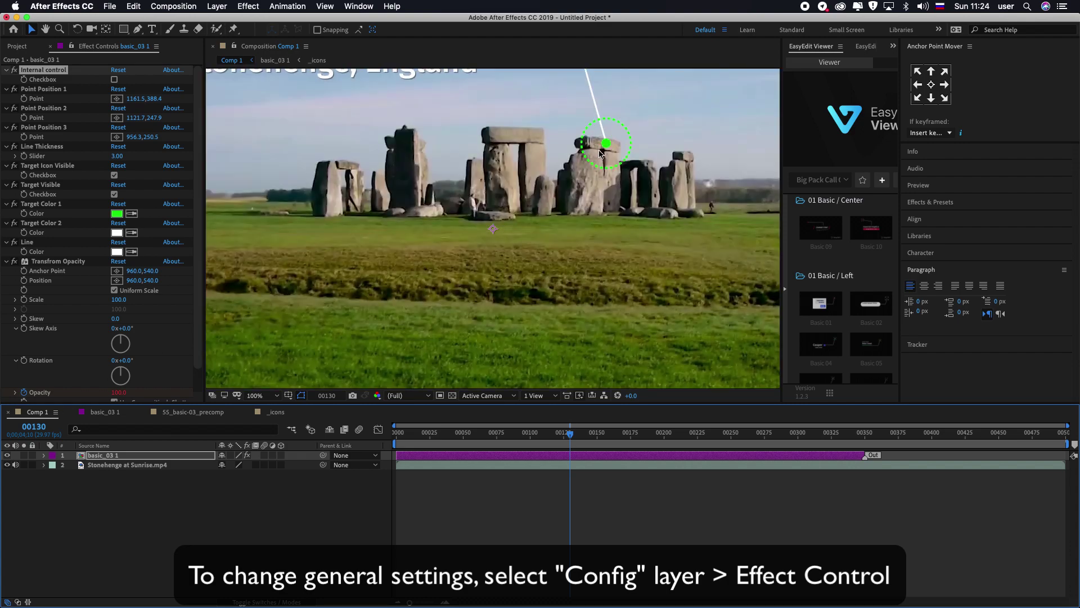
scroll(599, 163, down, 2)
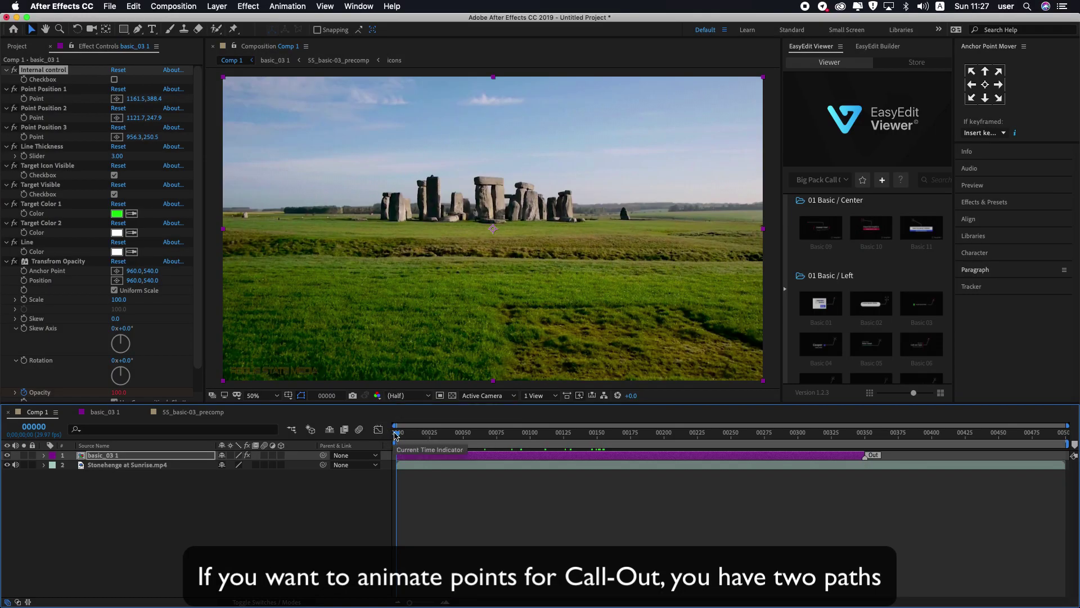
Step: Place Point Position 1's target on the stones and set its first keyframe
click(401, 436)
drag(401, 437, 397, 431)
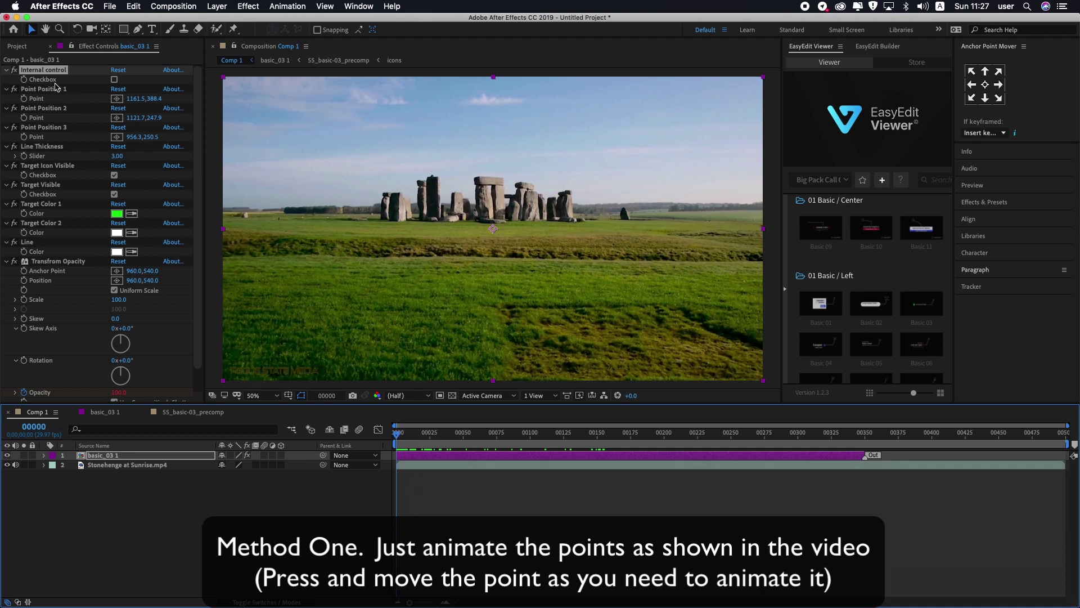
click(38, 90)
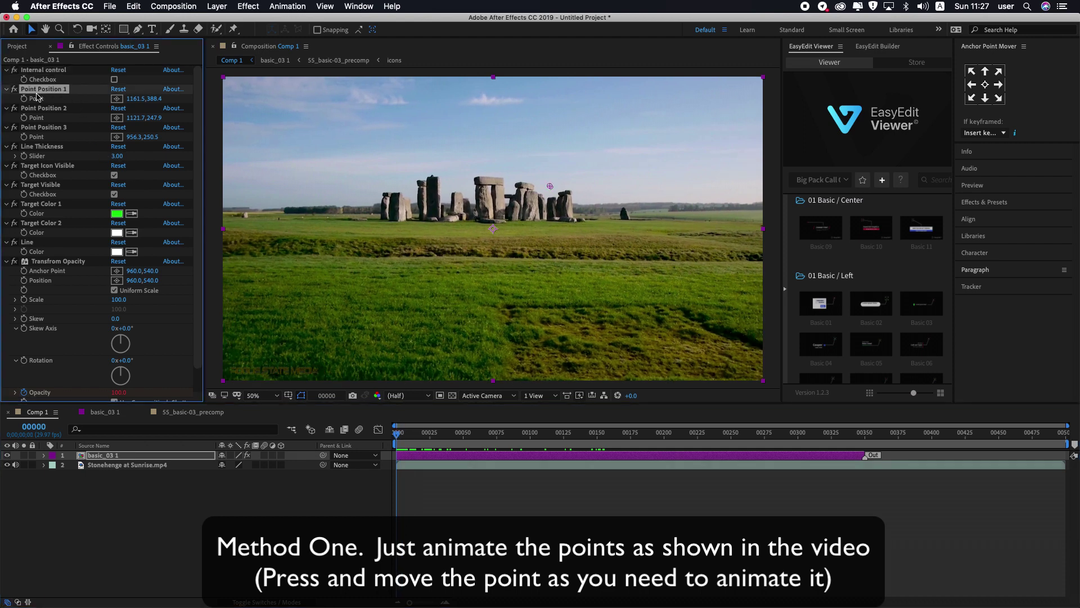
drag(550, 186, 529, 187)
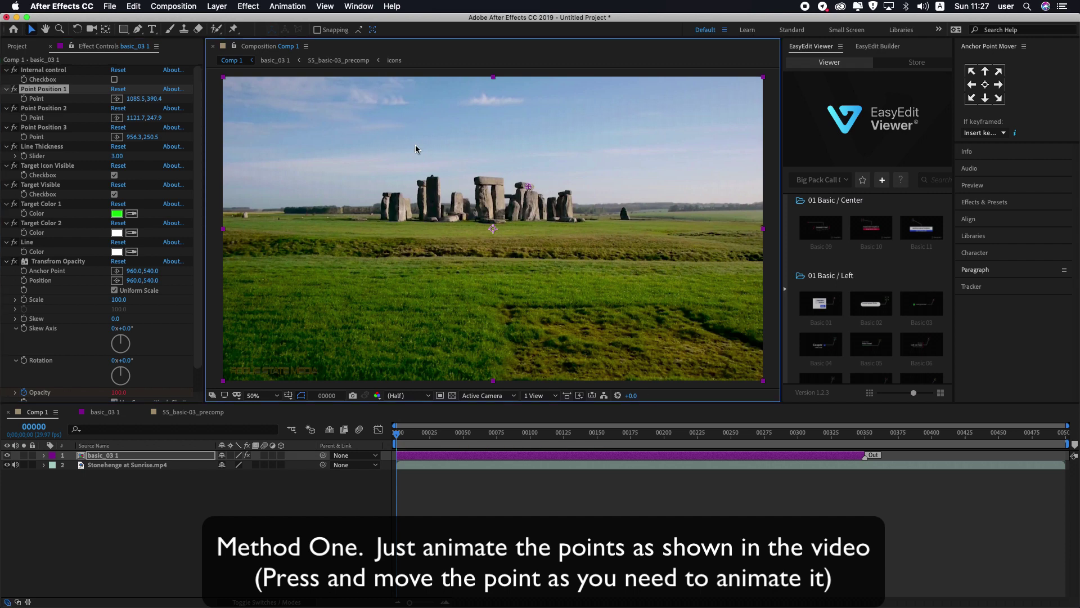
click(24, 100)
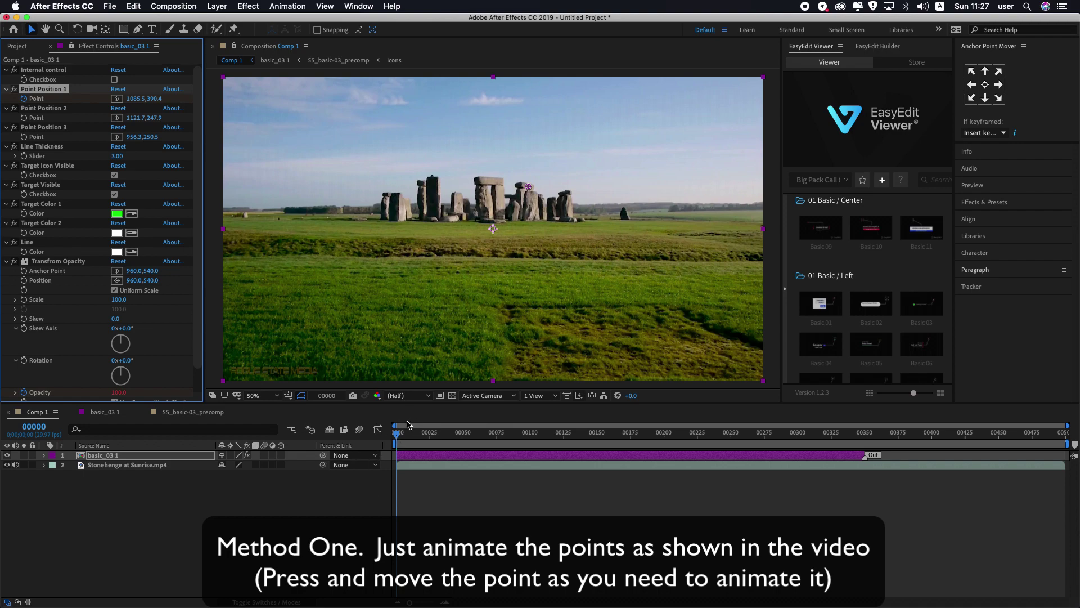
Step: Keyframe the target point back onto the stones at several later frames
drag(398, 436, 426, 436)
drag(524, 190, 533, 189)
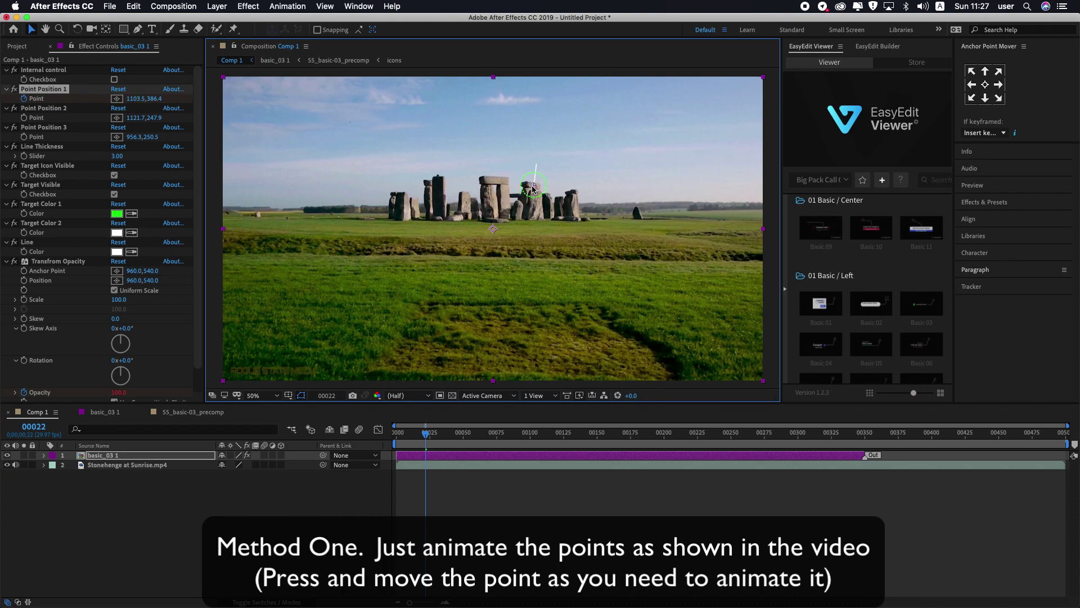
drag(428, 434, 459, 435)
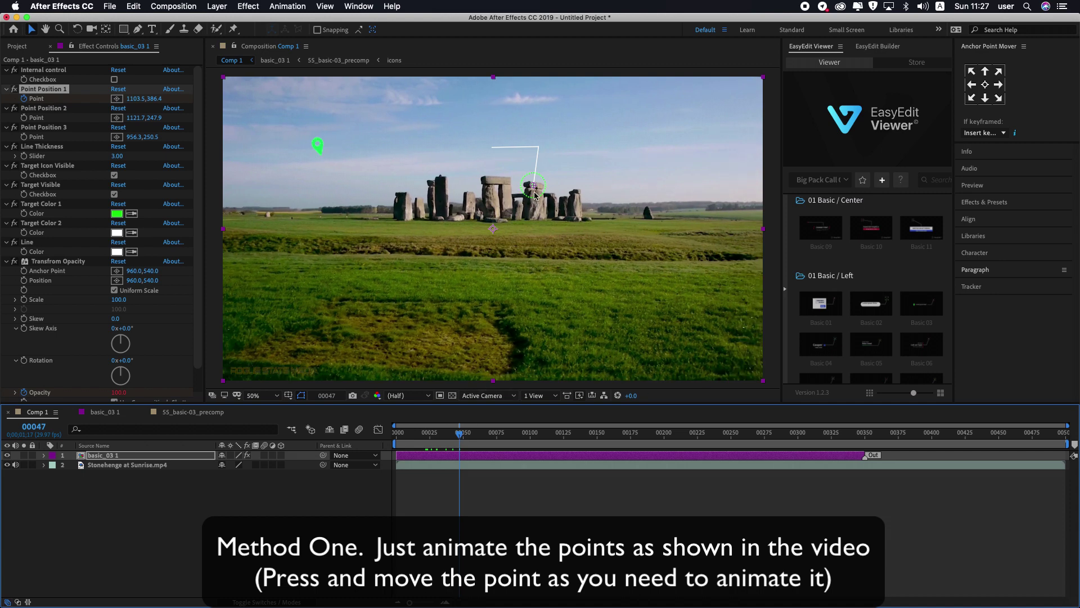
drag(534, 188, 538, 189)
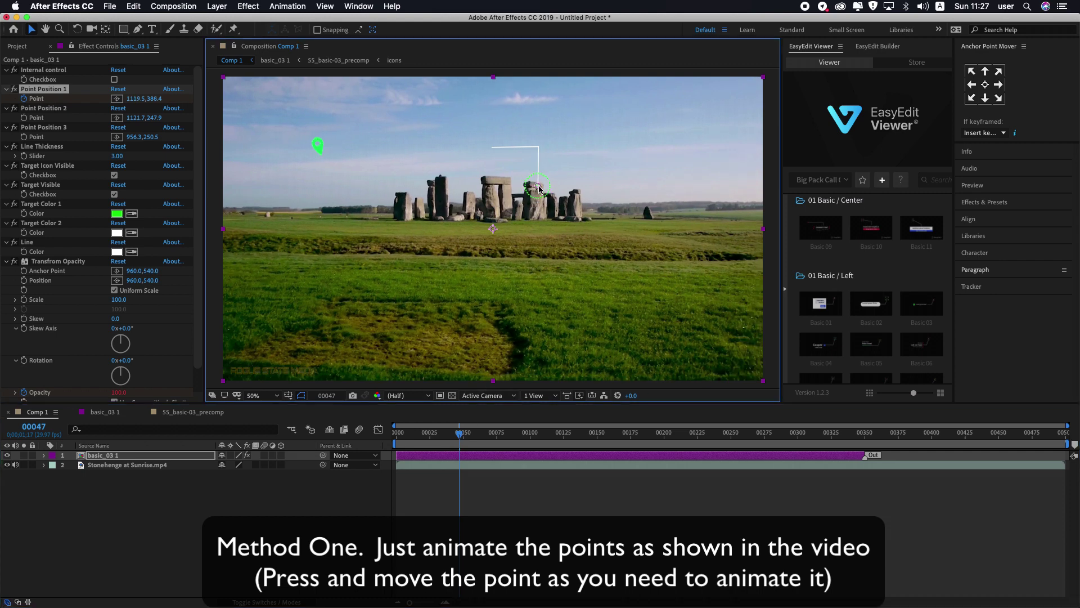
drag(459, 435, 502, 436)
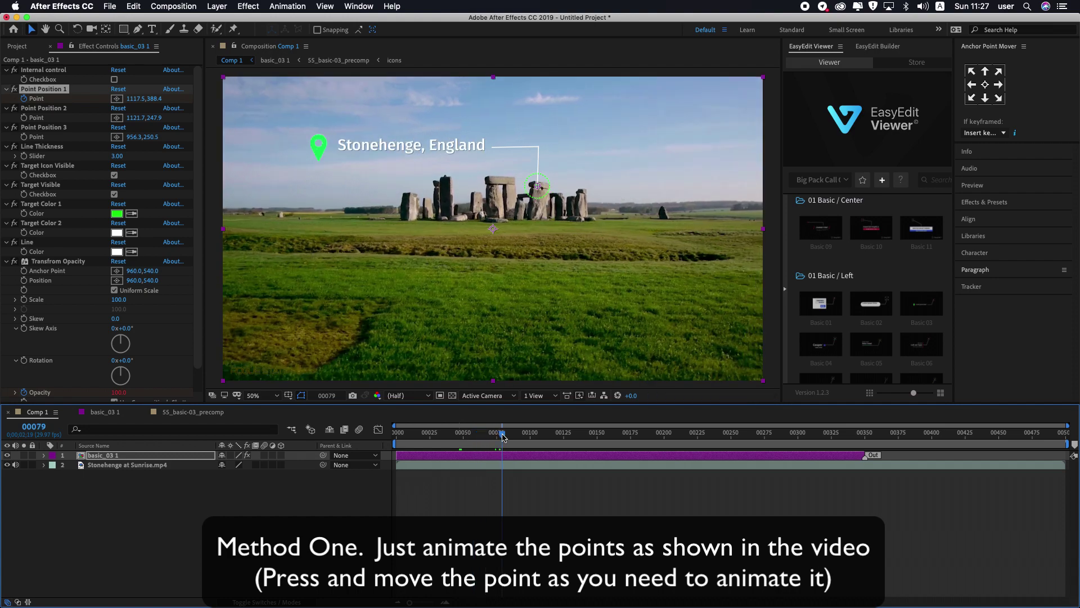
drag(539, 190, 543, 188)
Step: Continue keyframing the target on the stones through frames 00129 and 00166 to 00194
drag(504, 435, 569, 438)
click(545, 187)
drag(548, 187, 550, 189)
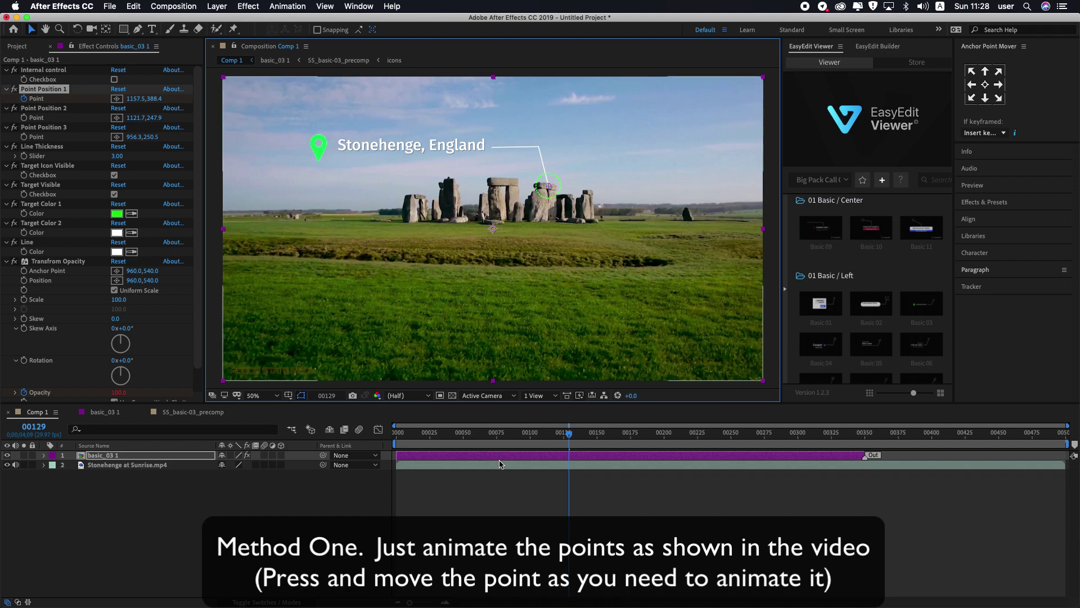
drag(570, 437, 618, 441)
click(549, 187)
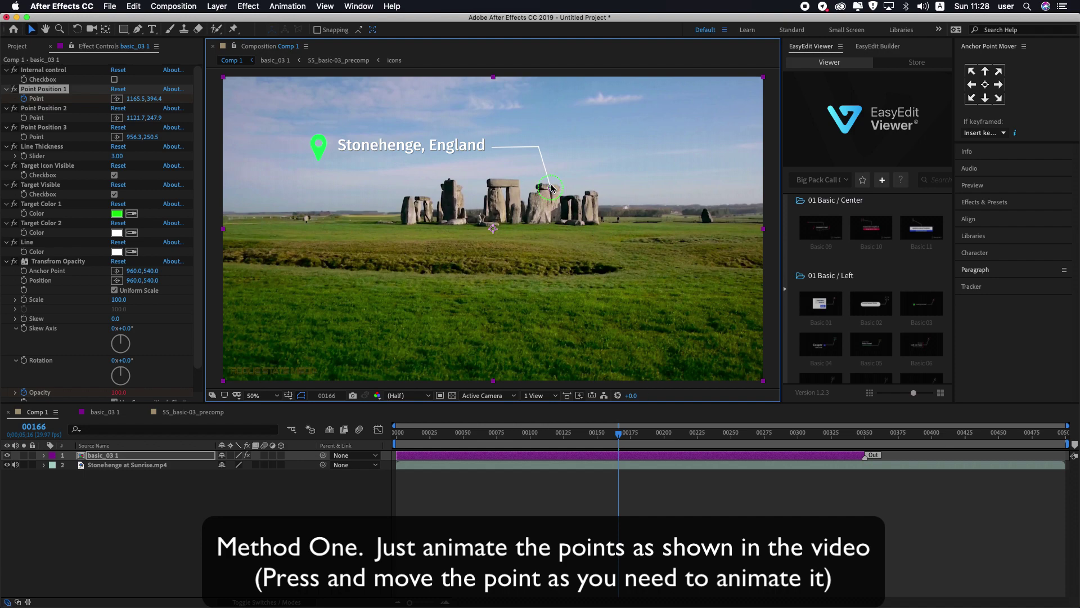
drag(616, 434, 656, 438)
drag(550, 187, 553, 189)
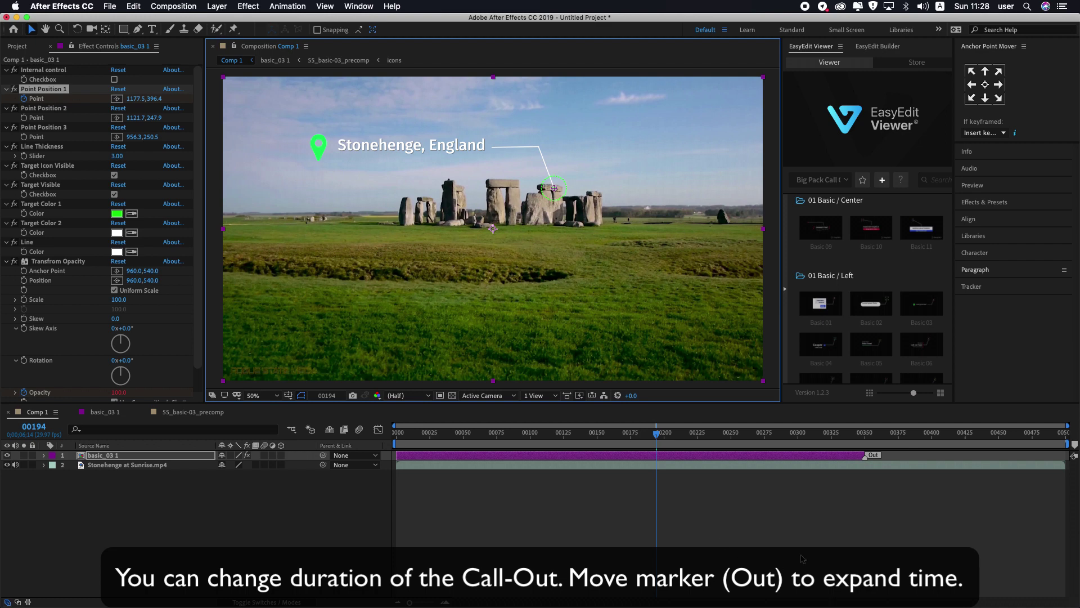
Step: Pull the call-out layer's Out point back to about frame 00205 and preview the result
mouse_move(866, 458)
mouse_down()
mouse_move(664, 459)
mouse_move(661, 434)
mouse_move(677, 435)
mouse_move(393, 432)
mouse_up()
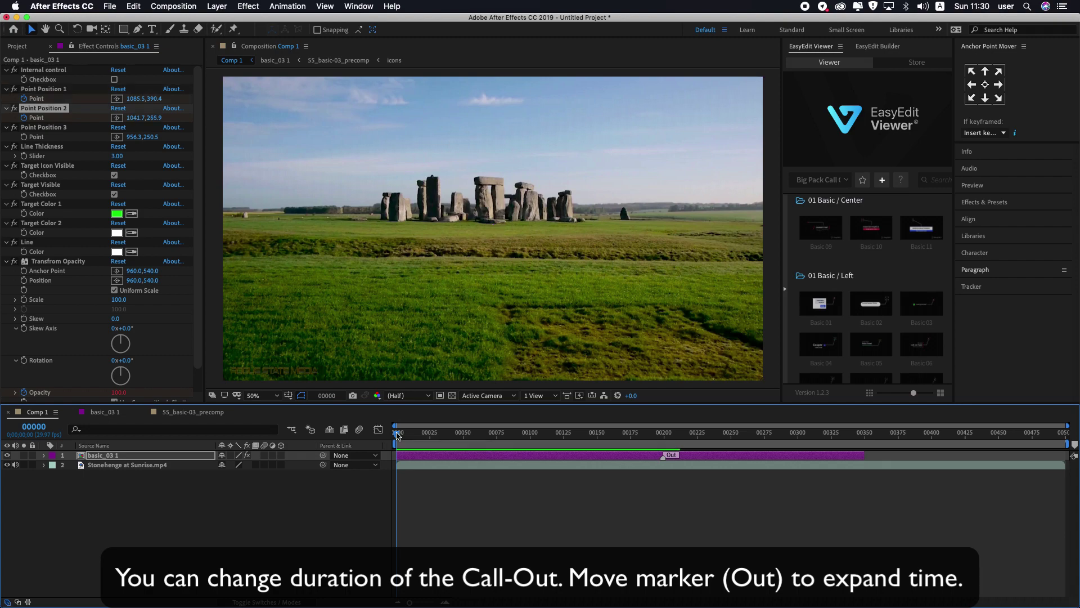
key(space)
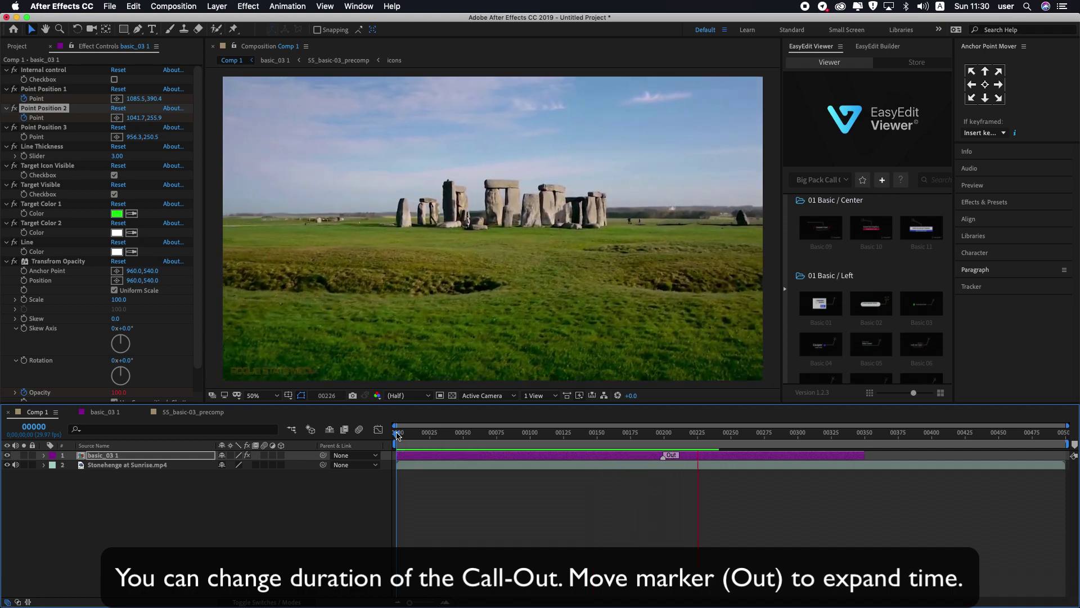
key(space)
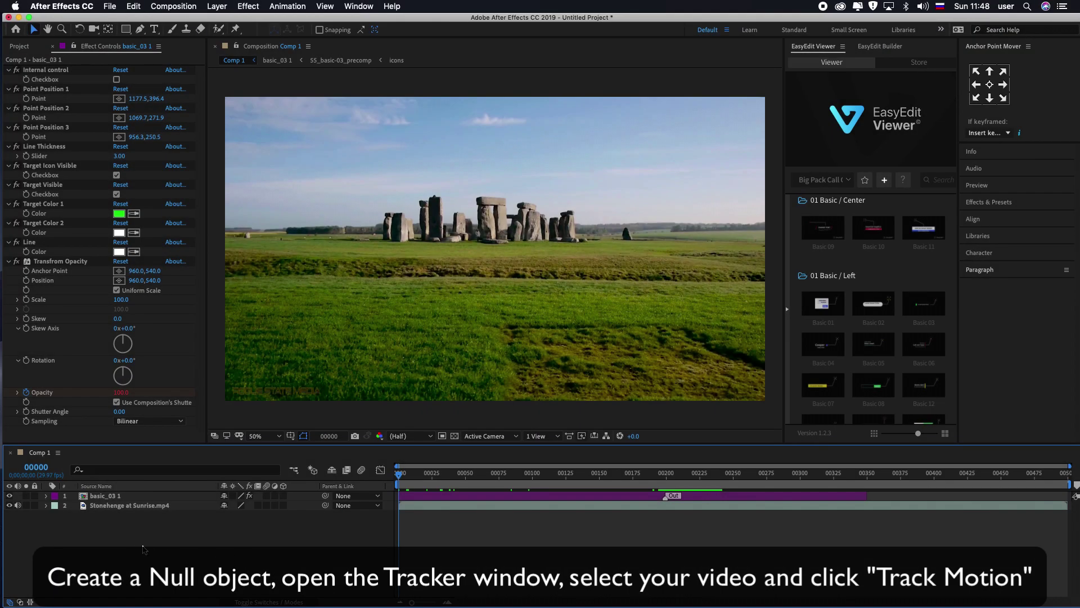
Step: Add a new Null Object layer, Null 413, to Comp 1
right_click(145, 549)
mouse_move(181, 486)
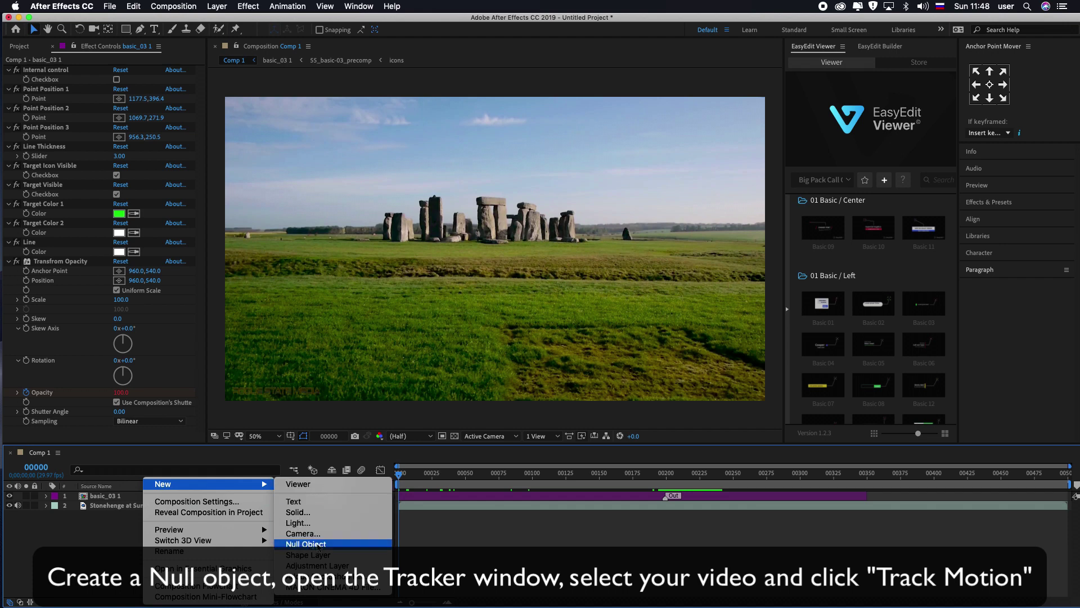
click(306, 544)
click(213, 566)
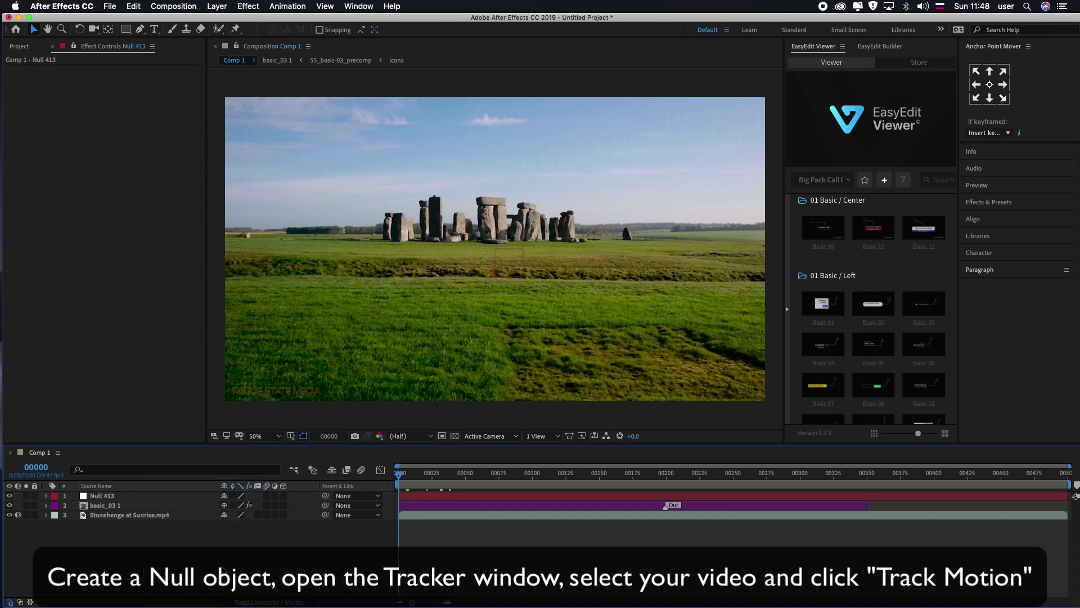
Step: Open the Tracker panel and start Track Motion on the Stonehenge footage layer
click(358, 7)
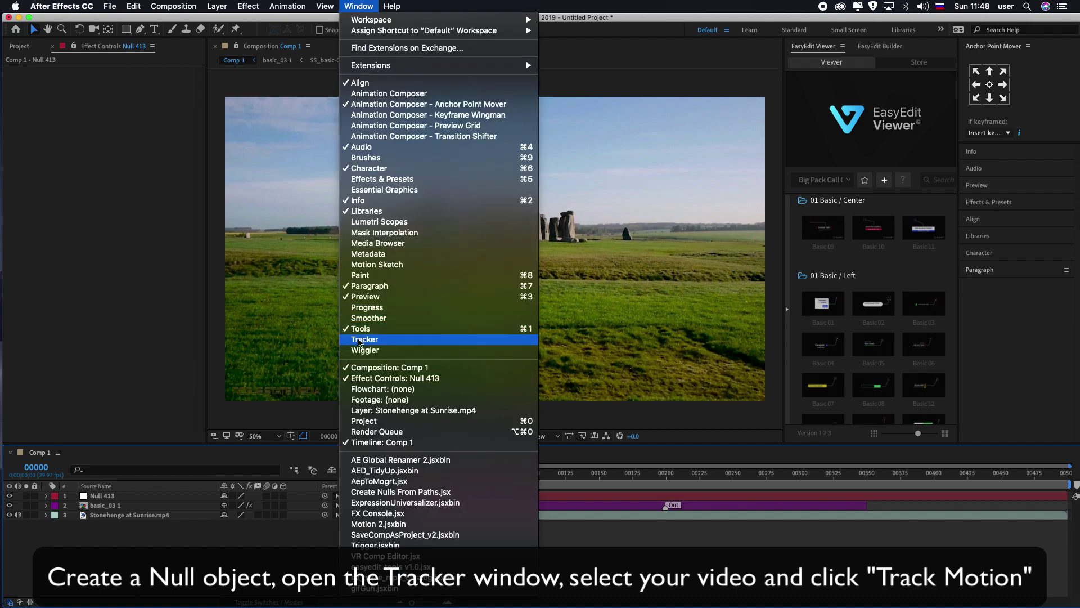
click(364, 339)
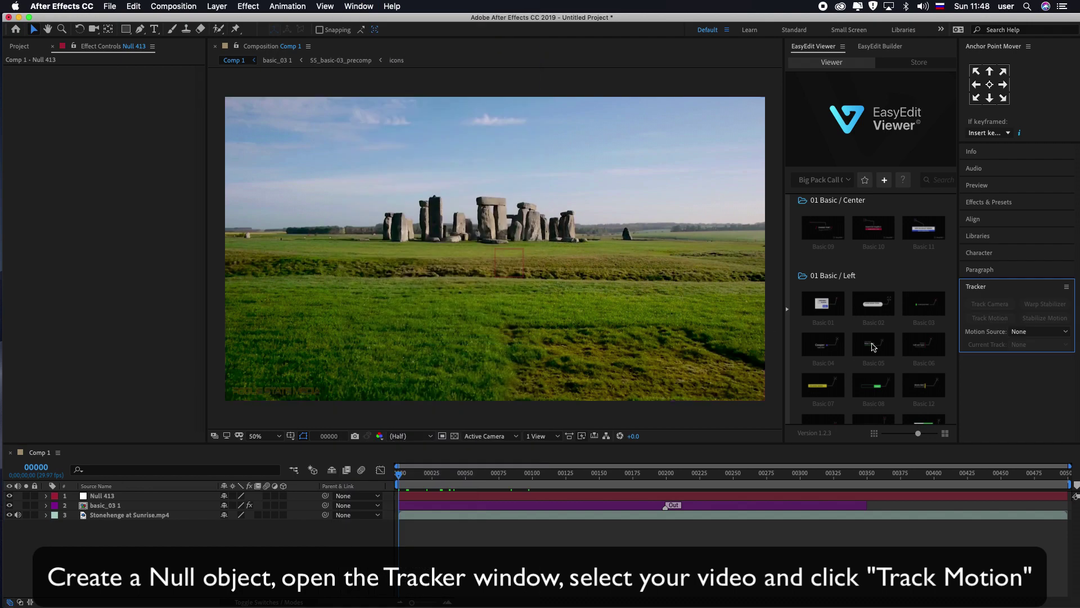
drag(1023, 351, 1020, 440)
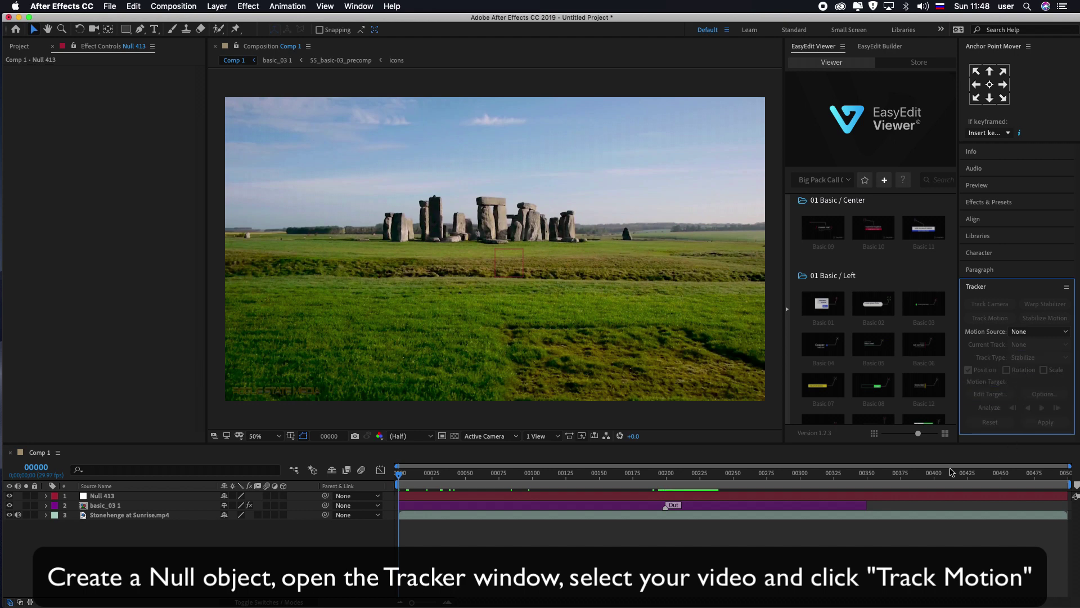
click(134, 515)
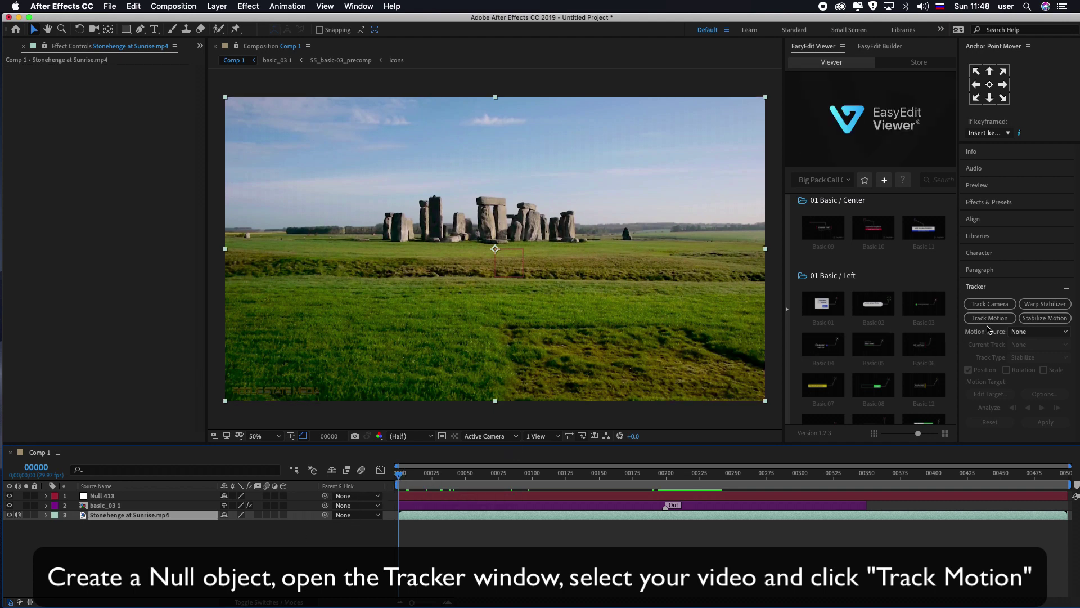
click(988, 318)
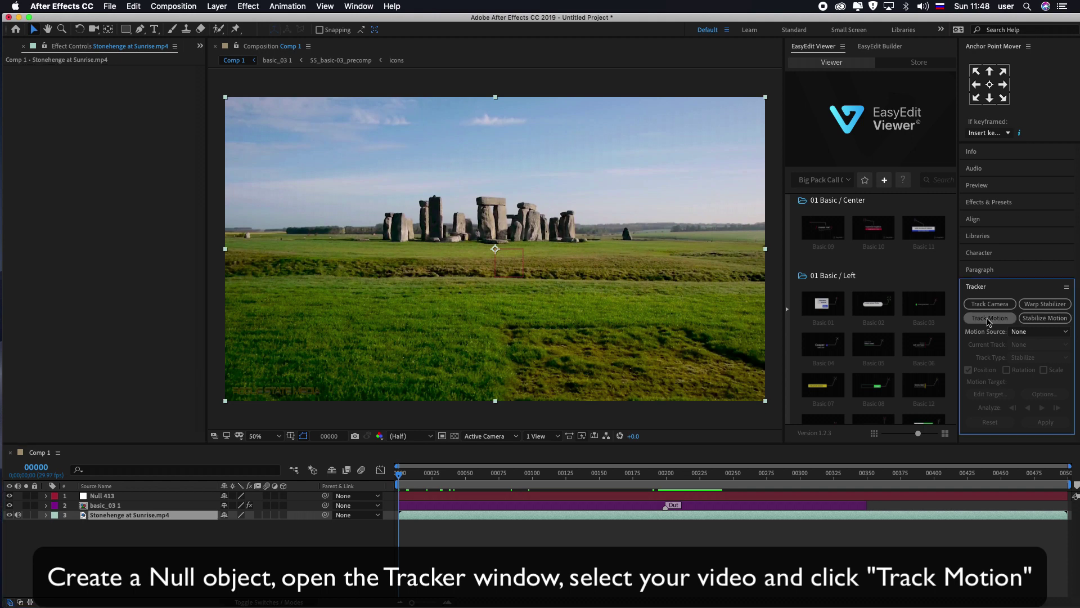
Step: Analyze Track Point 1 forward along the stone's corner, check it, and open Edit Target
drag(511, 233, 443, 228)
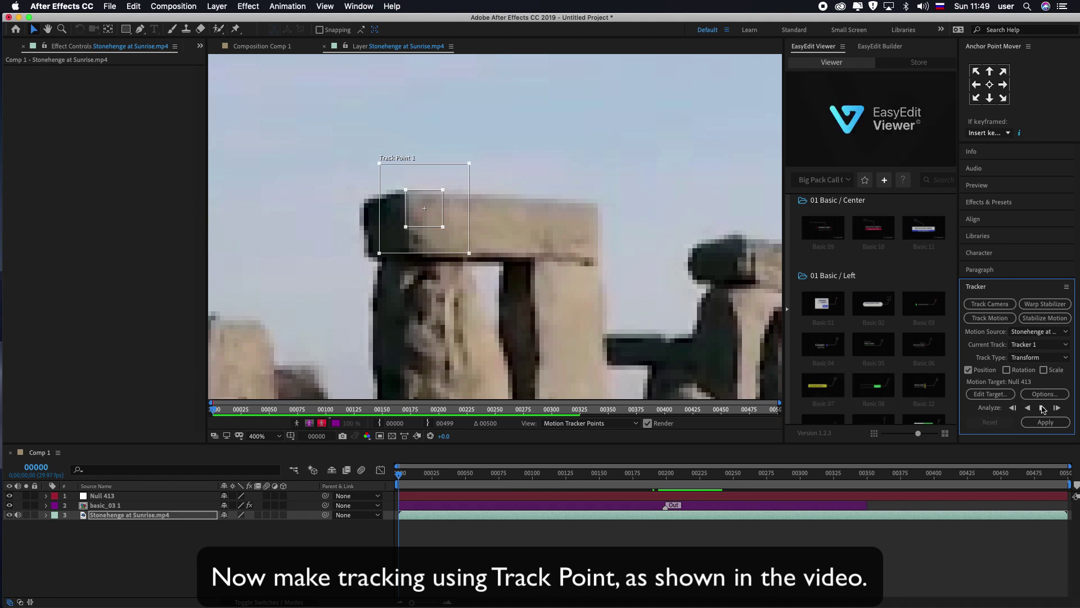
click(1042, 407)
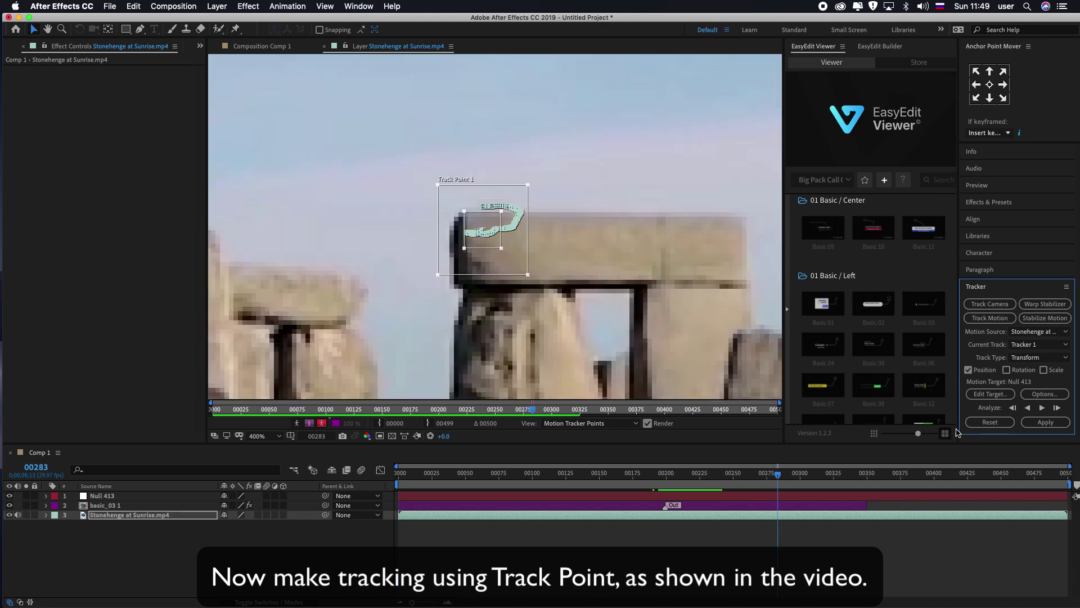
drag(780, 475, 621, 481)
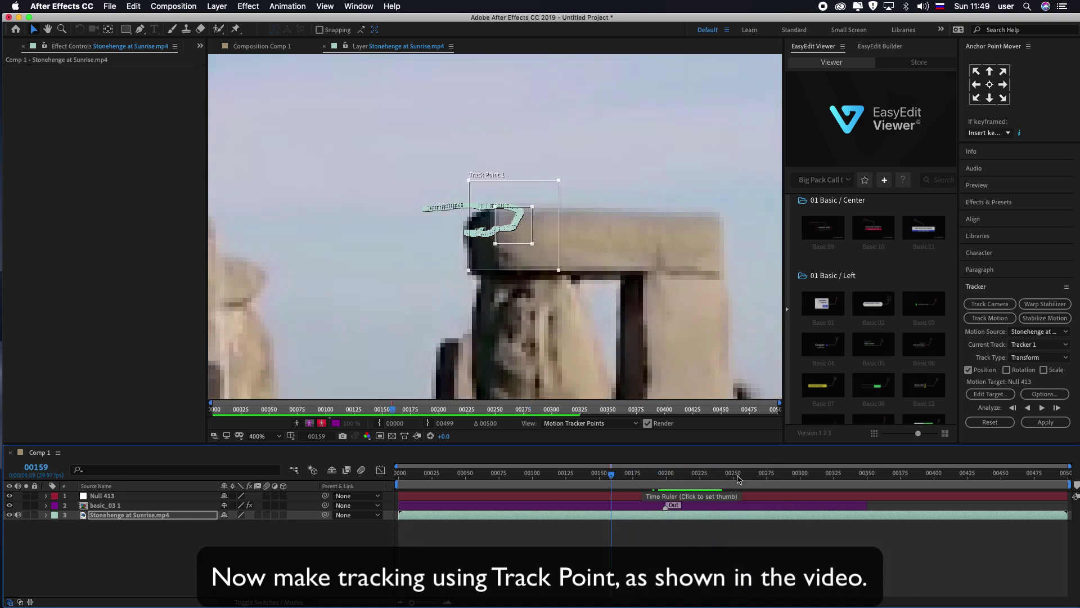
click(990, 395)
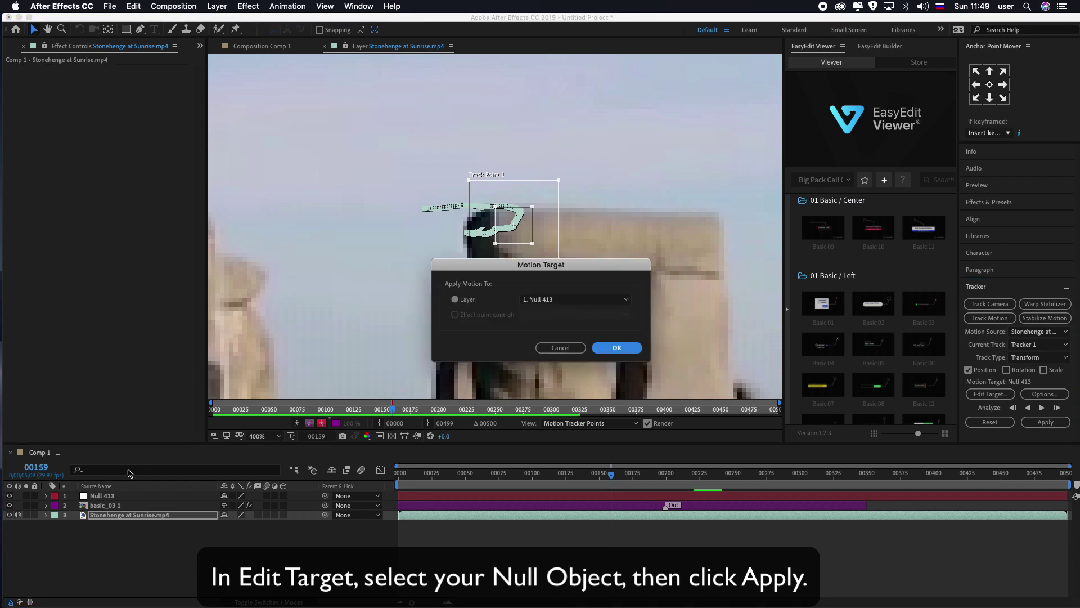
Step: Target Null 413 and apply Track Point 1's motion in X and Y
click(533, 302)
click(534, 302)
click(615, 346)
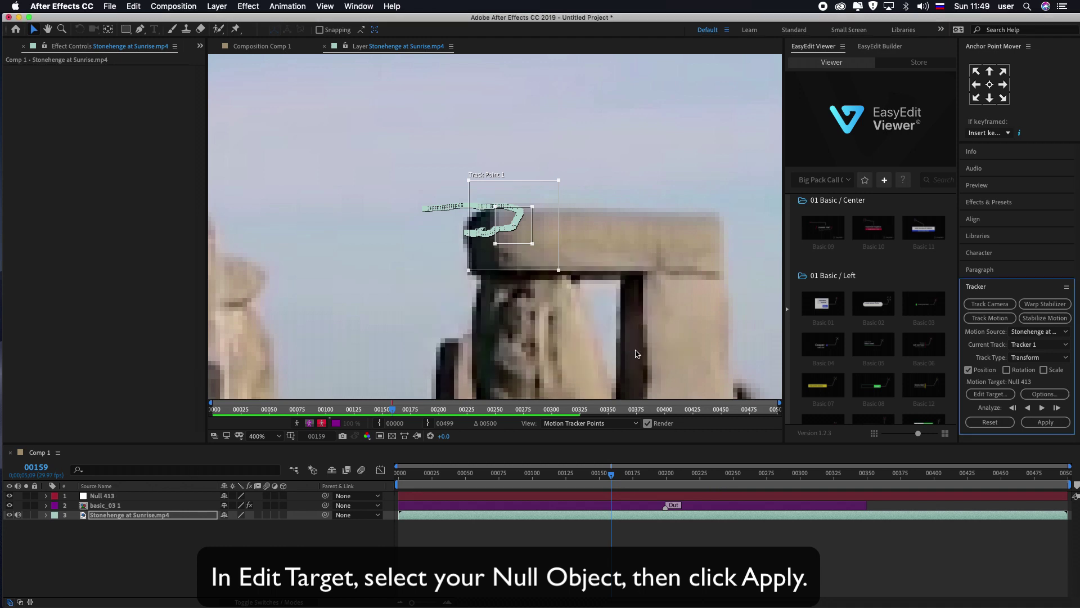
click(1046, 422)
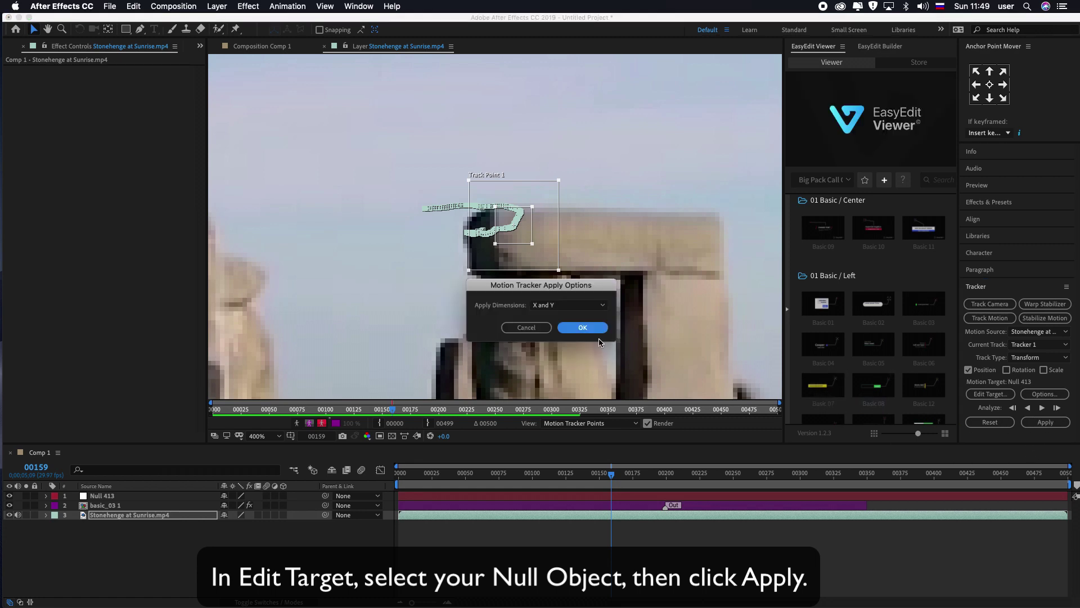
click(583, 327)
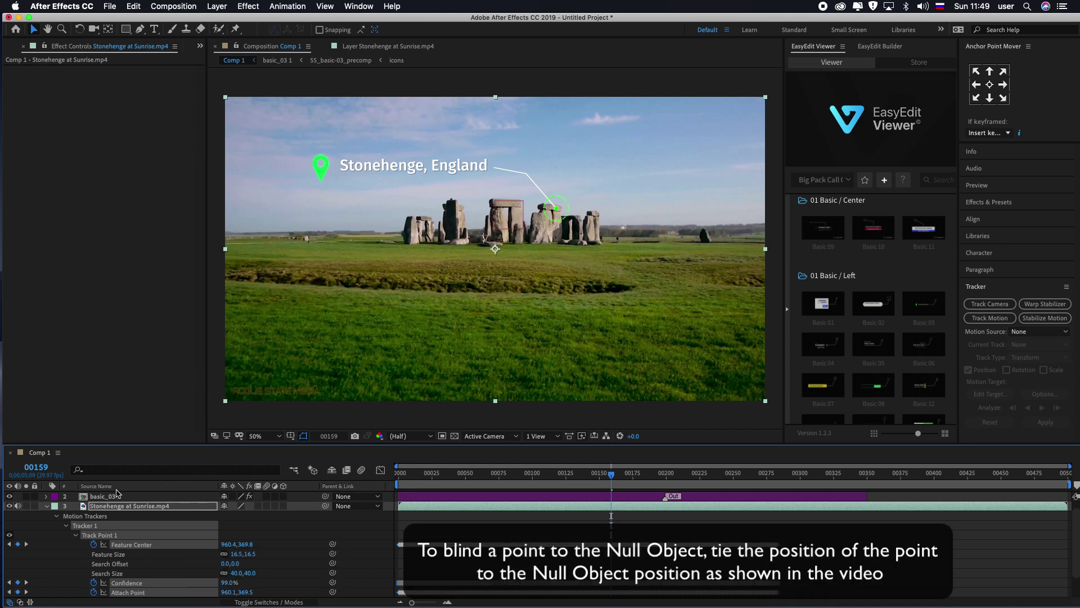
Step: Collapse layer properties, then reveal Null 413's Position and the call-out layer's effects
click(47, 505)
key(super+alt+shift+y)
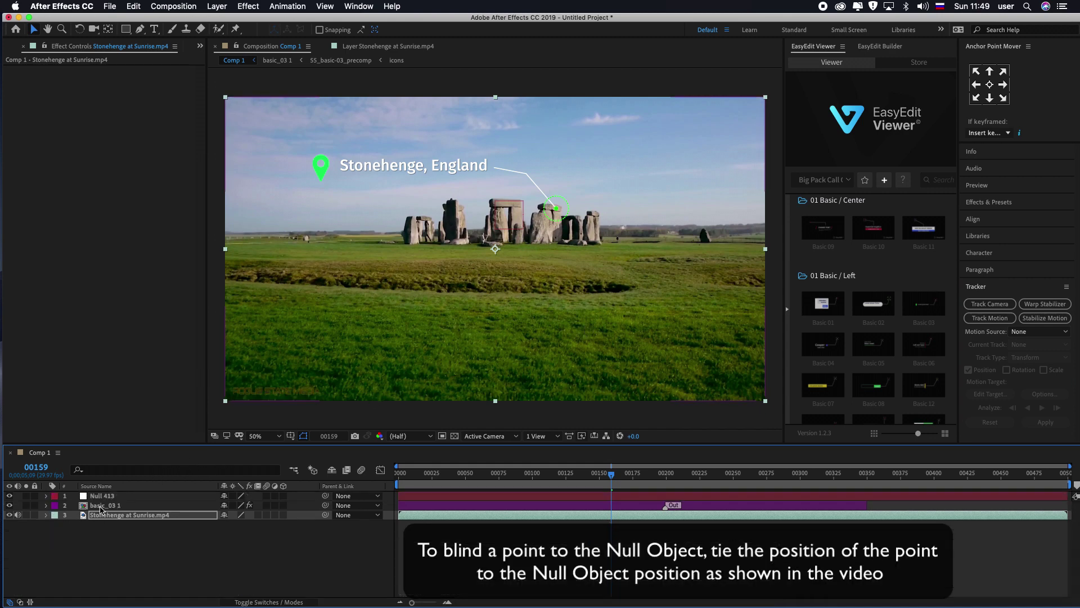
click(104, 498)
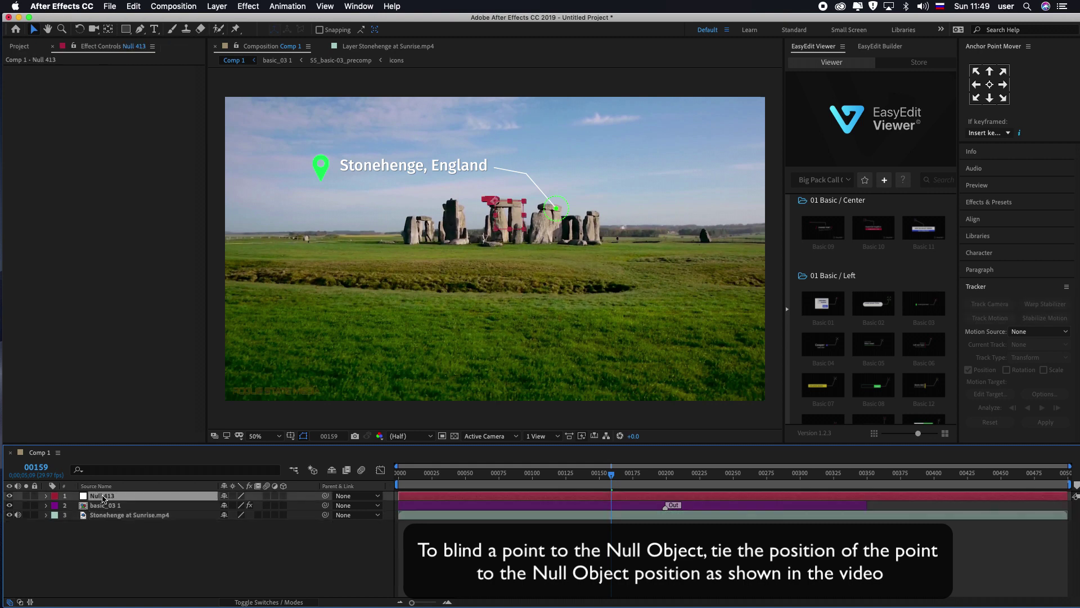
key(p)
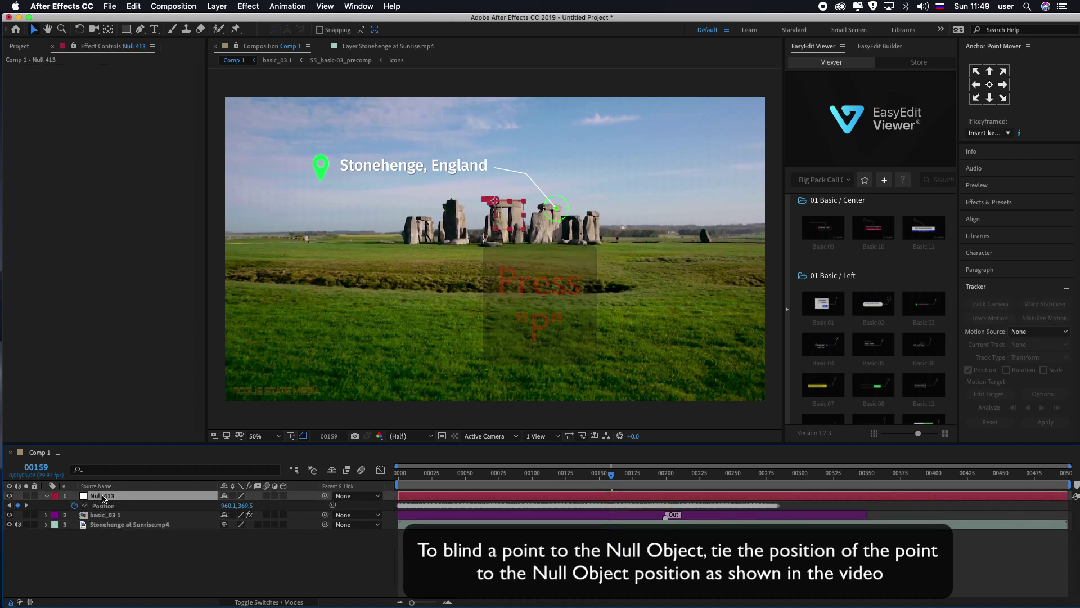
click(98, 516)
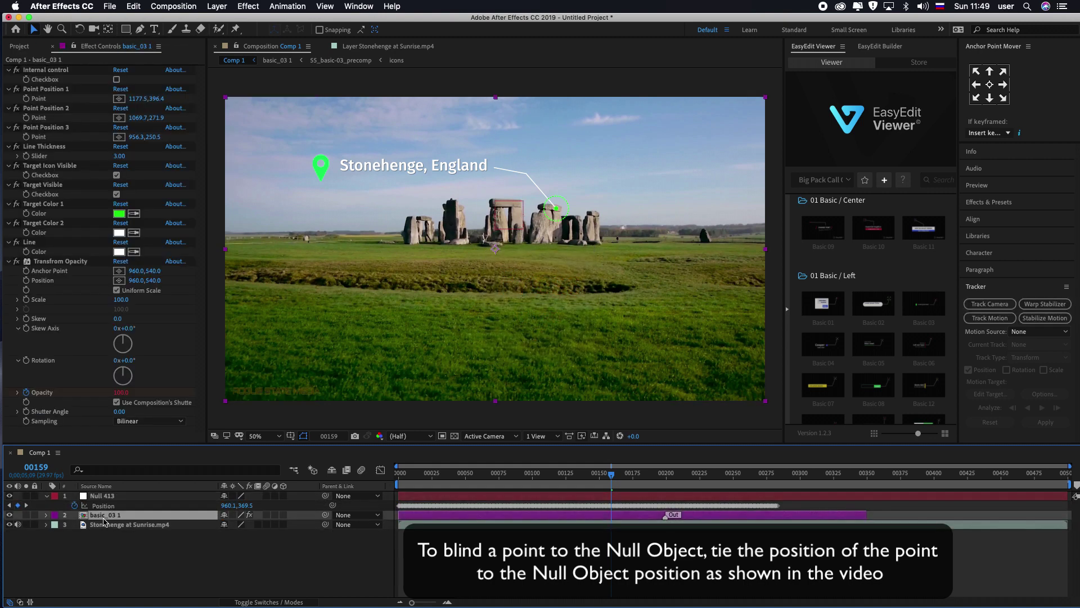
key(e)
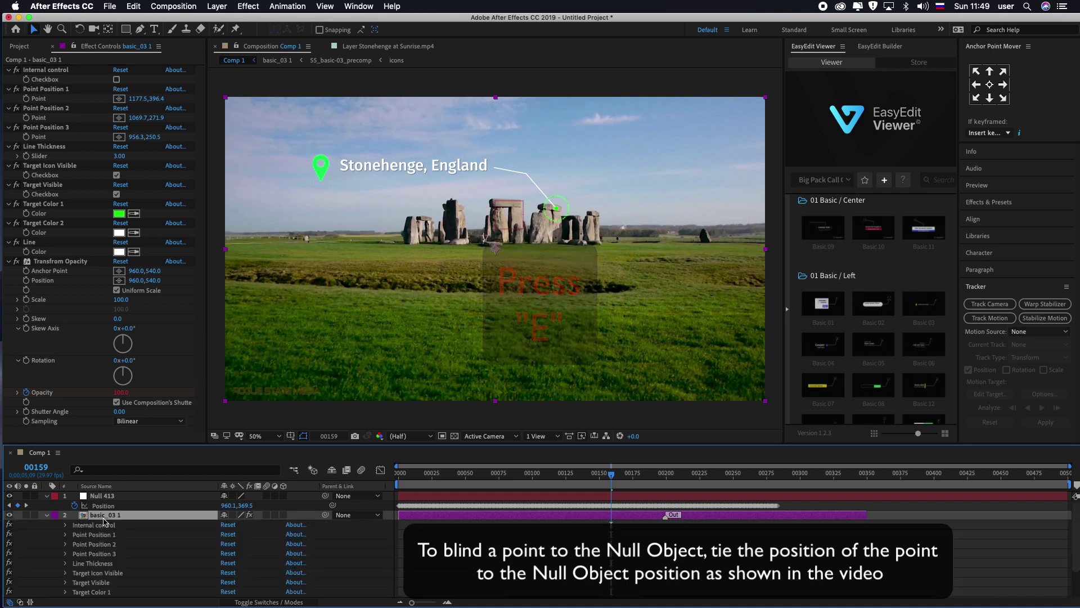
Step: Link Point Position 1's Point to Null 413's Position with a pick-whip expression
click(95, 535)
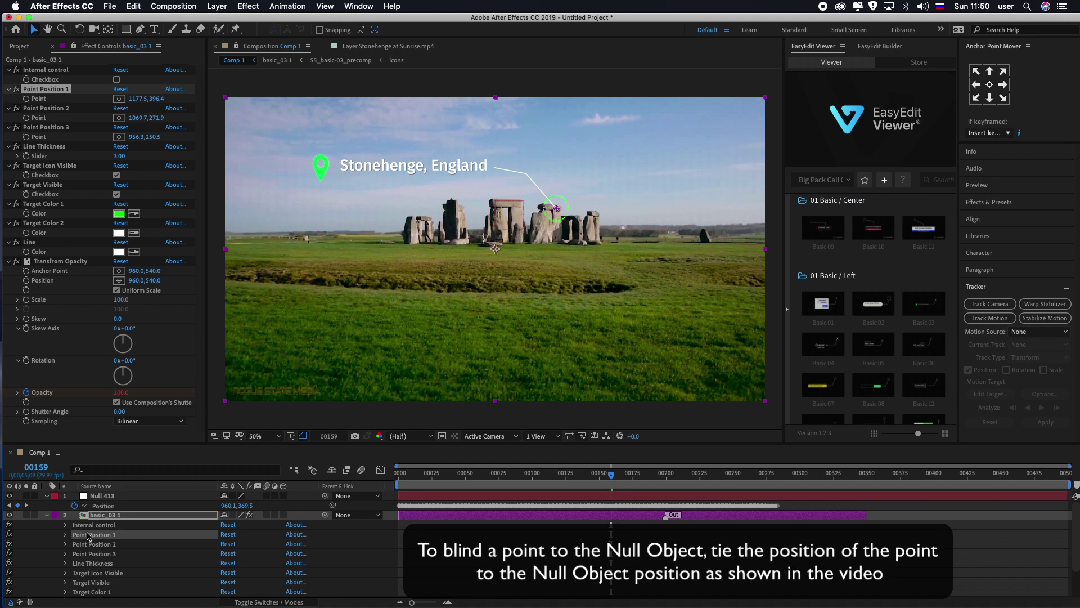
click(65, 534)
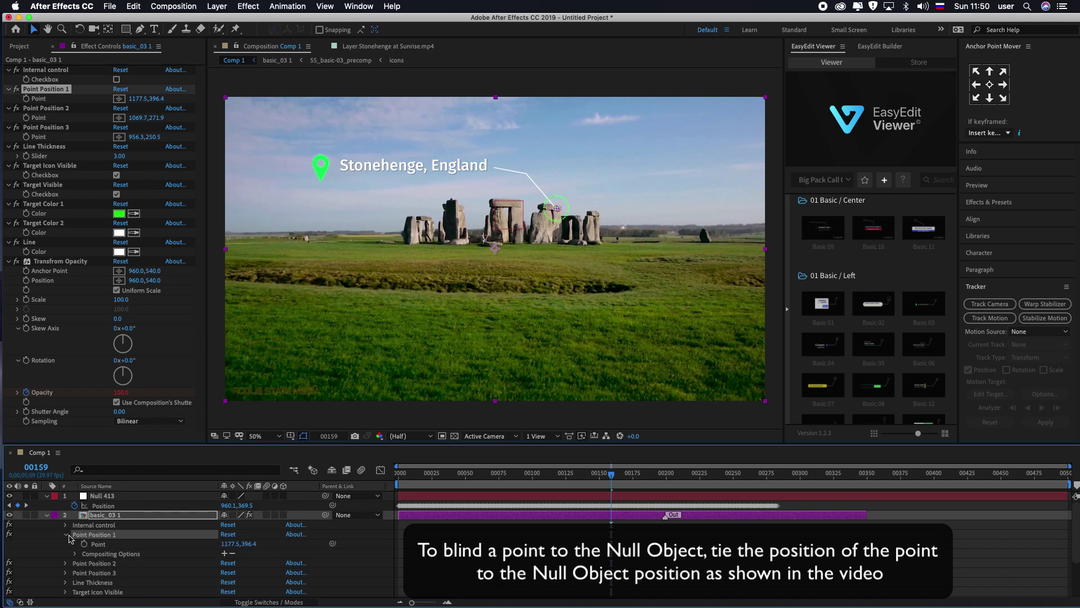
alt+click(84, 544)
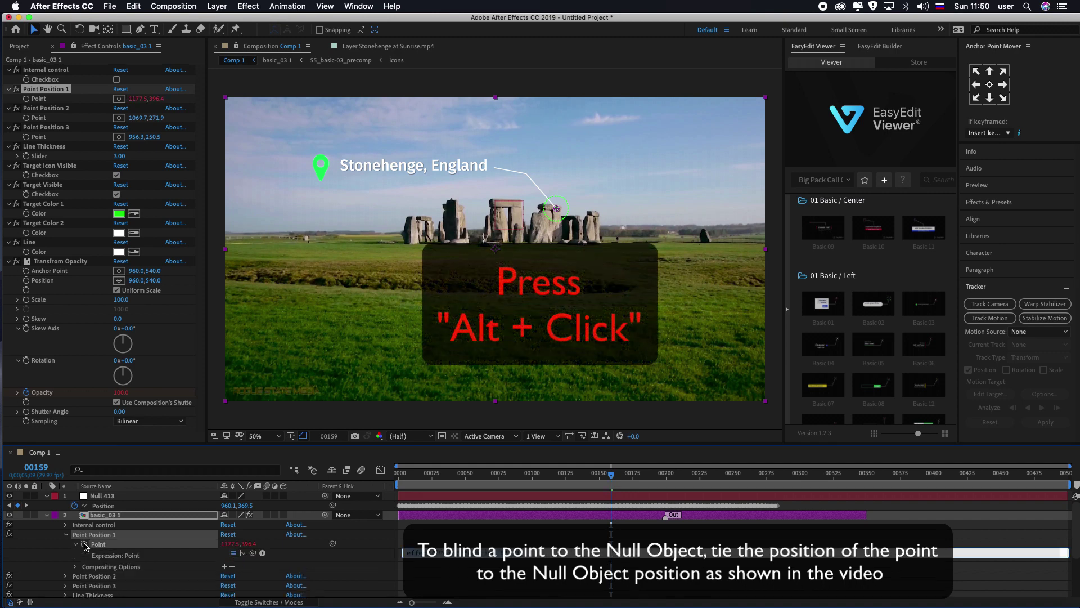
drag(252, 553, 96, 508)
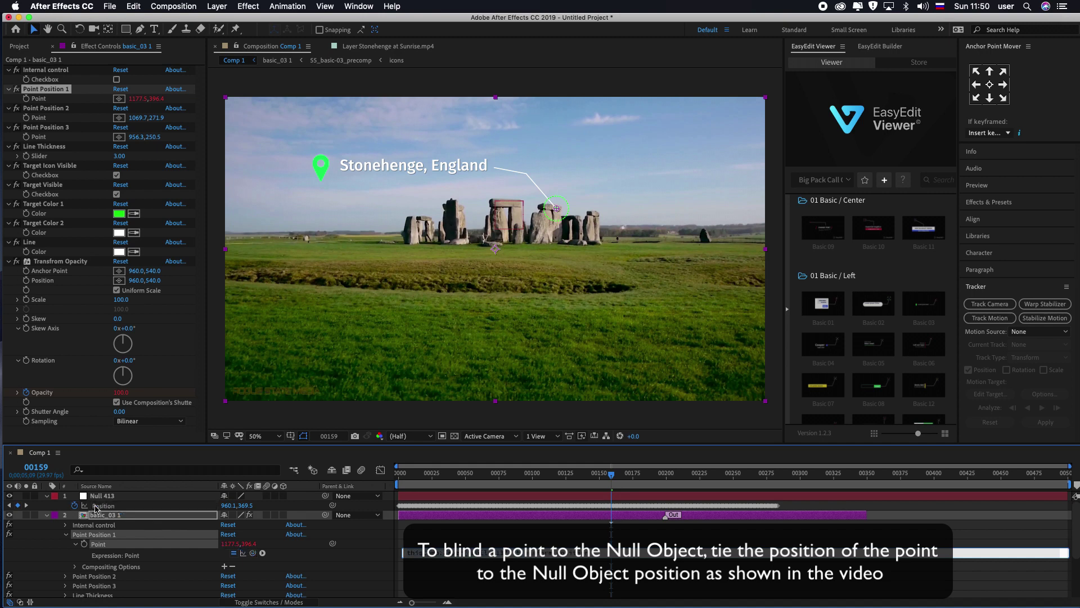
click(460, 514)
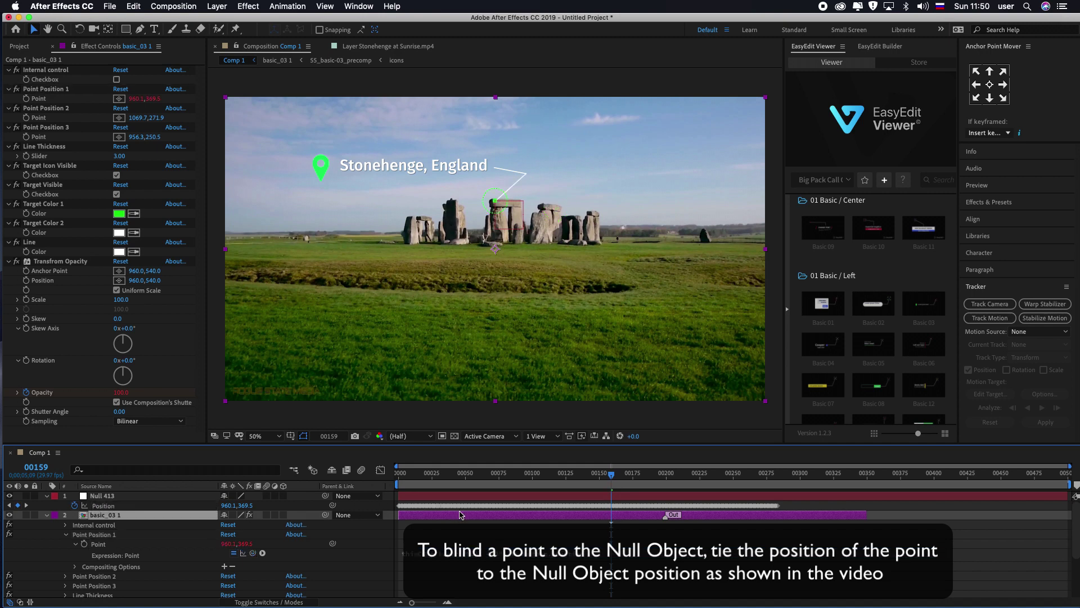
Step: Move Point Position 3 (title) and Point Position 2 (line elbow) up and left in the viewer
drag(611, 476, 472, 477)
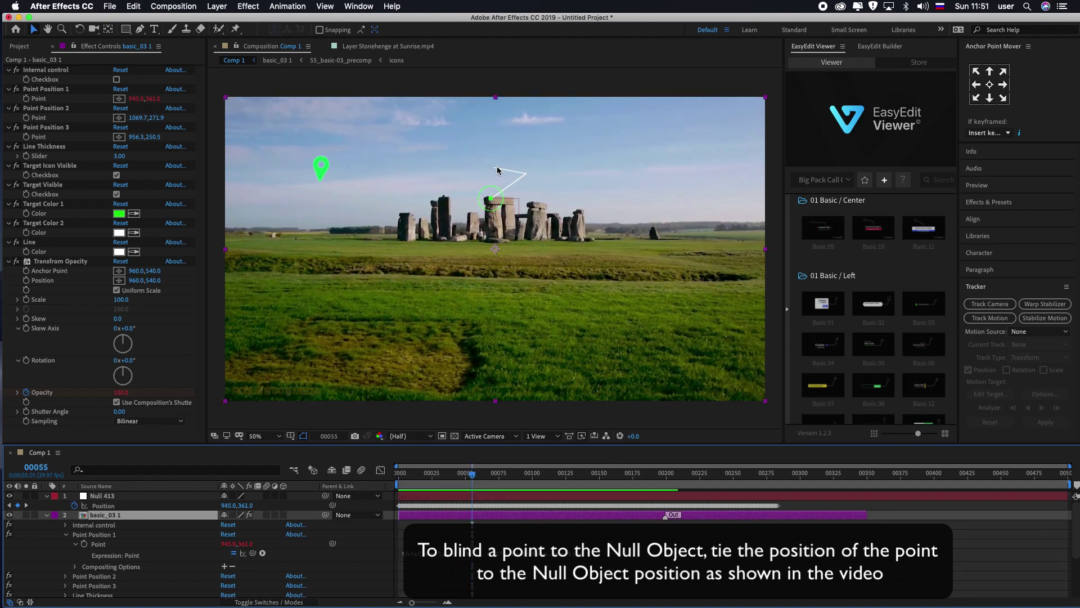
click(54, 109)
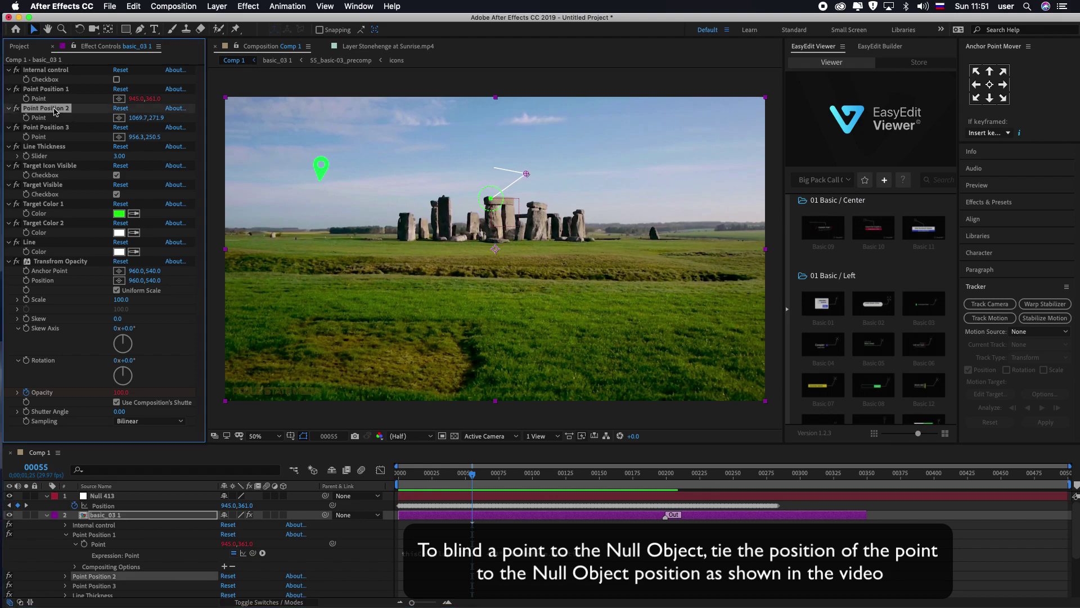
drag(471, 479, 519, 478)
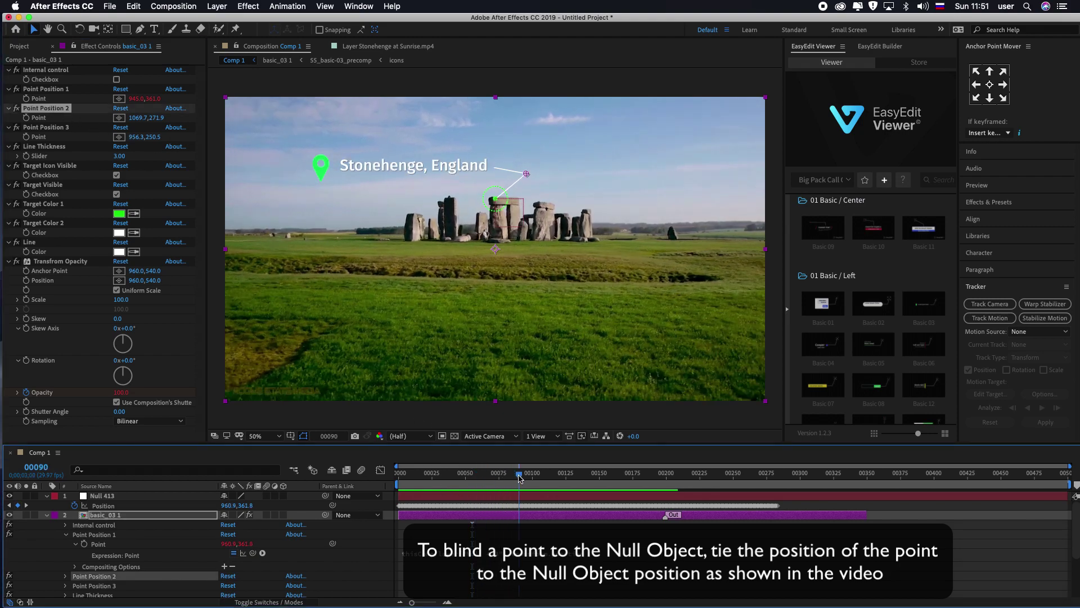
click(50, 128)
drag(495, 167, 444, 154)
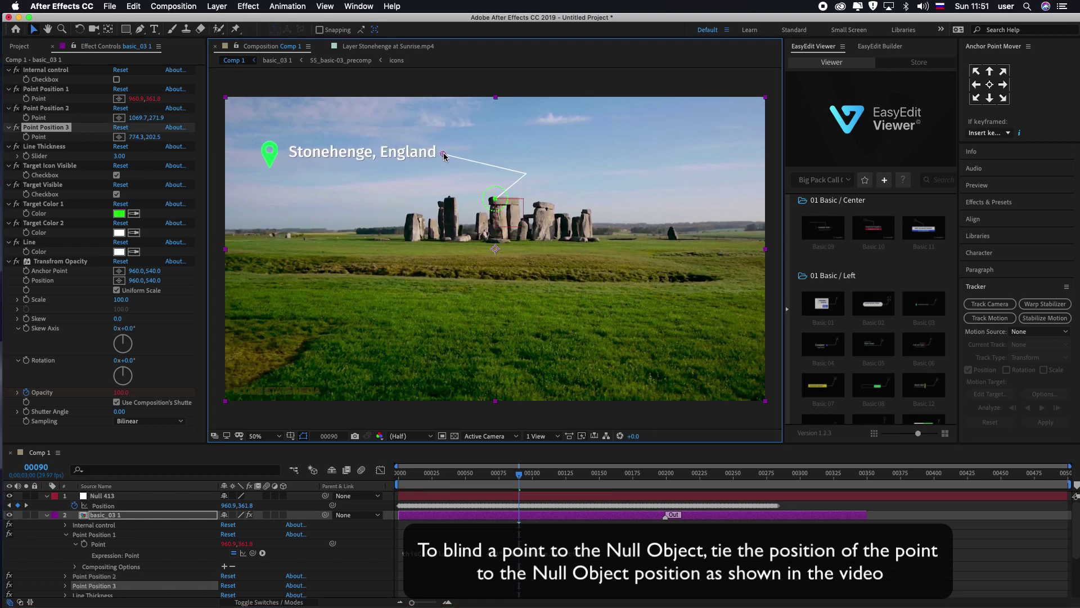
click(68, 108)
drag(528, 174, 476, 157)
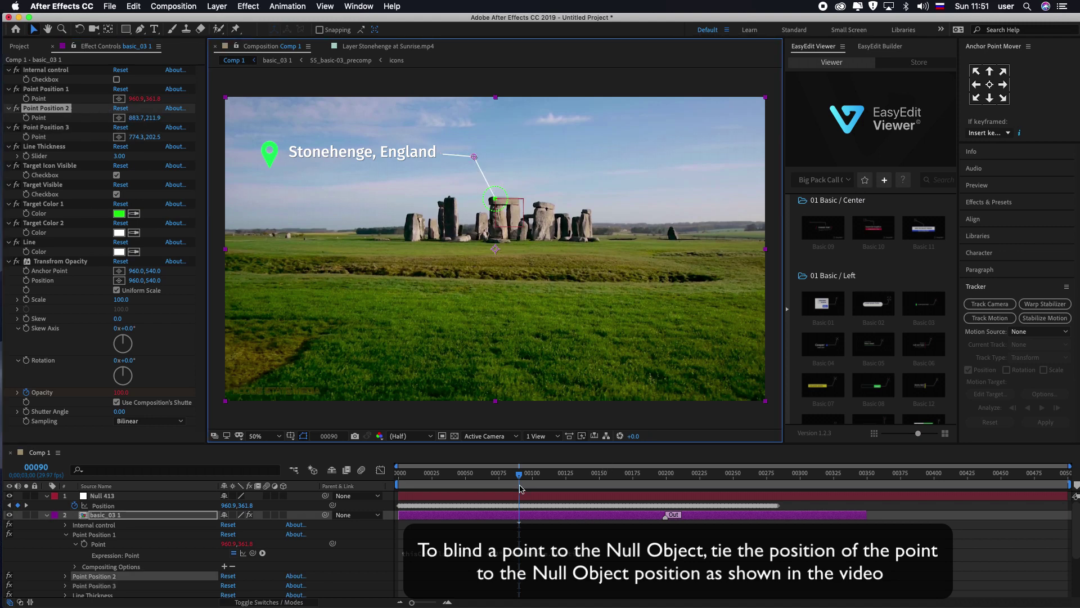
Step: Preview the repositioned call-out animation from the start of the clip
drag(514, 474, 400, 475)
key(space)
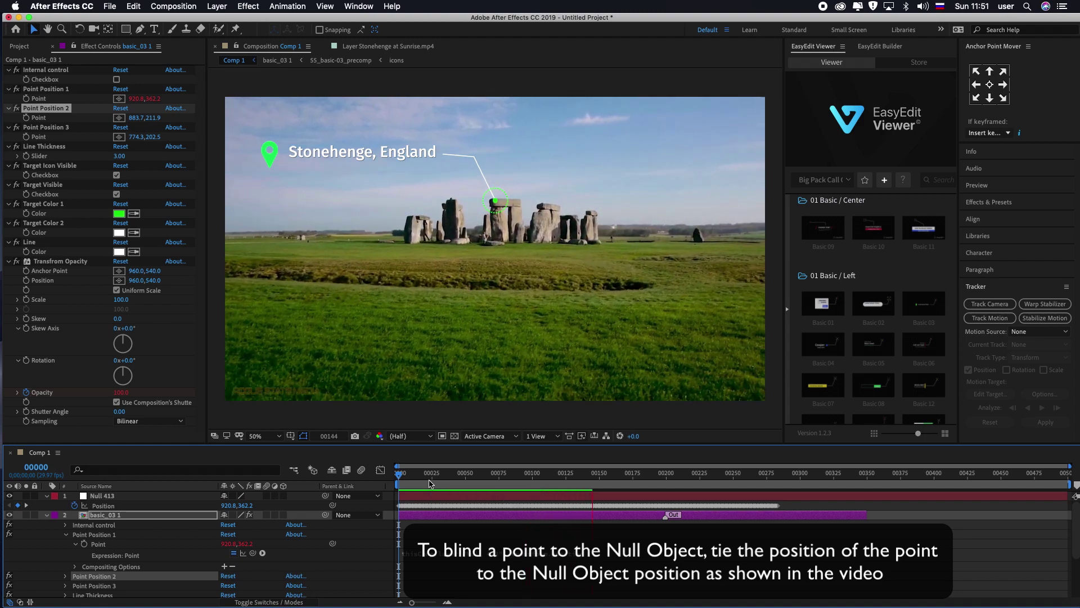
key(space)
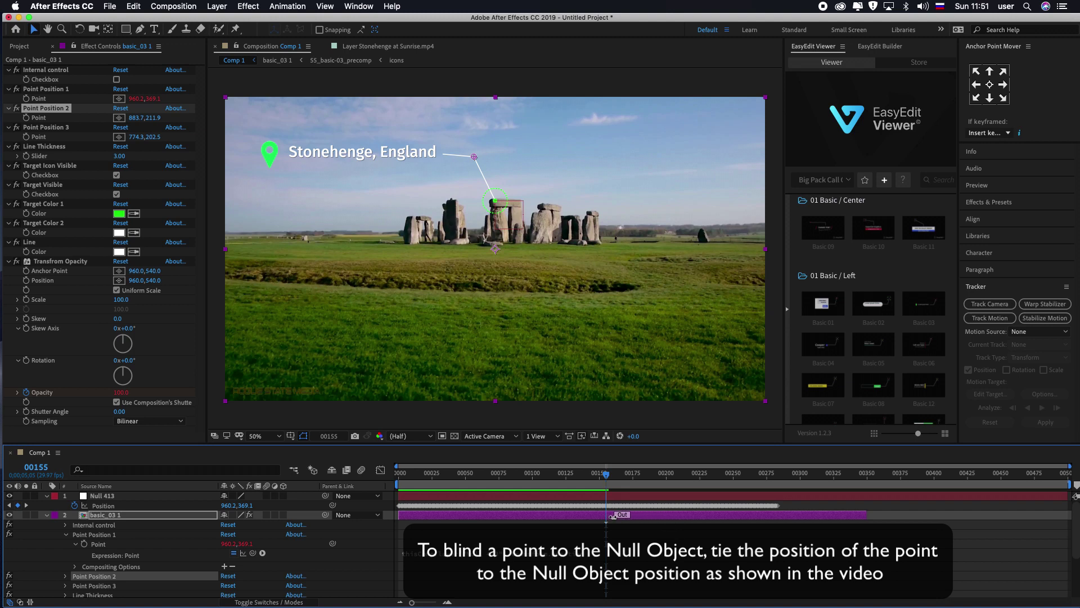
key(space)
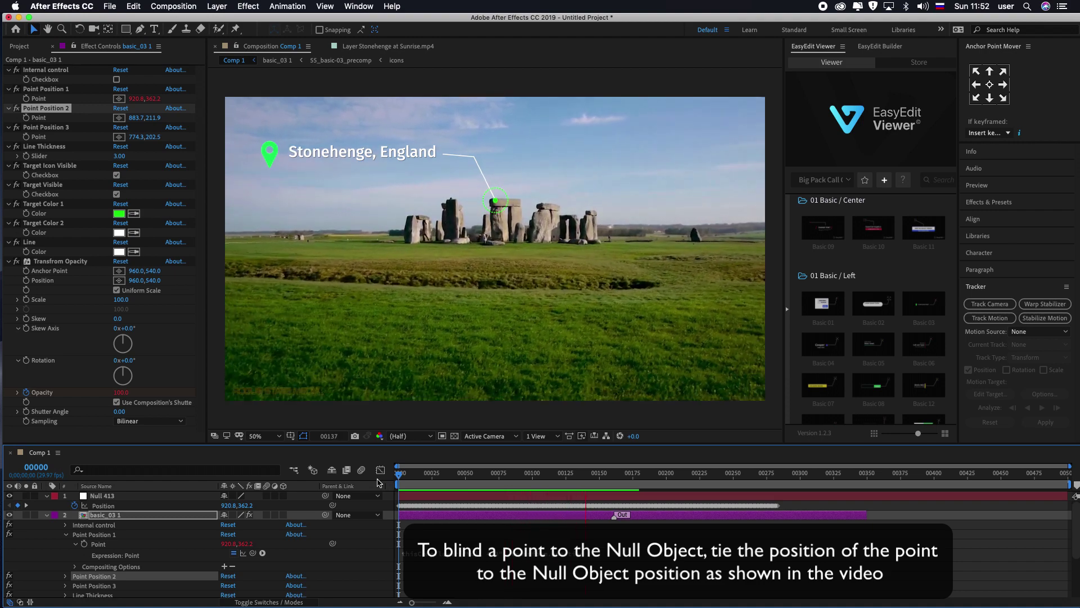
key(space)
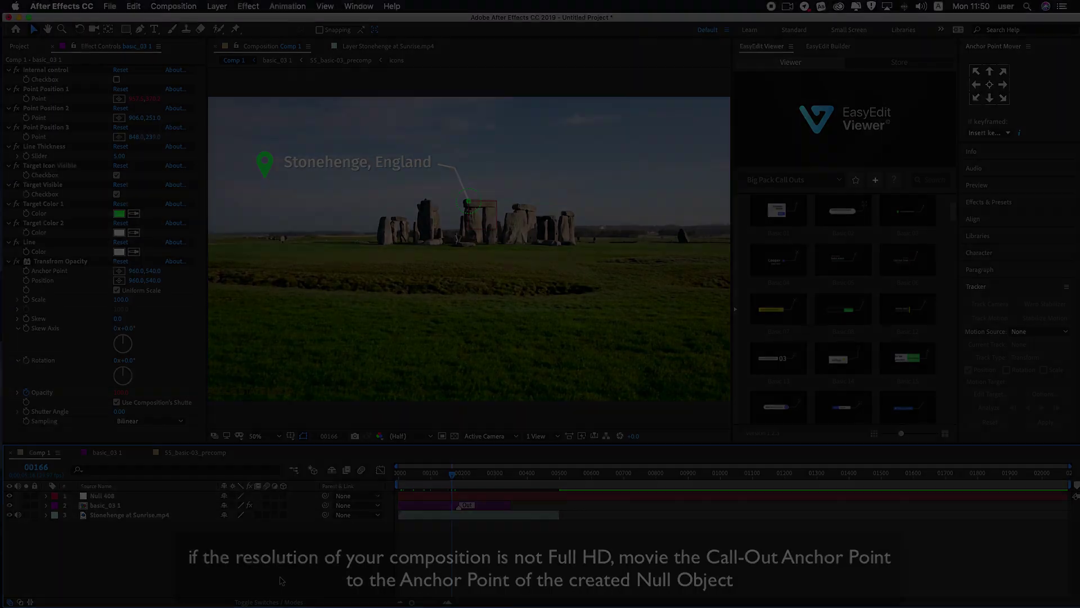
Step: Resize Comp 1 to 1700 × 1080 in Composition Settings
key(super+k)
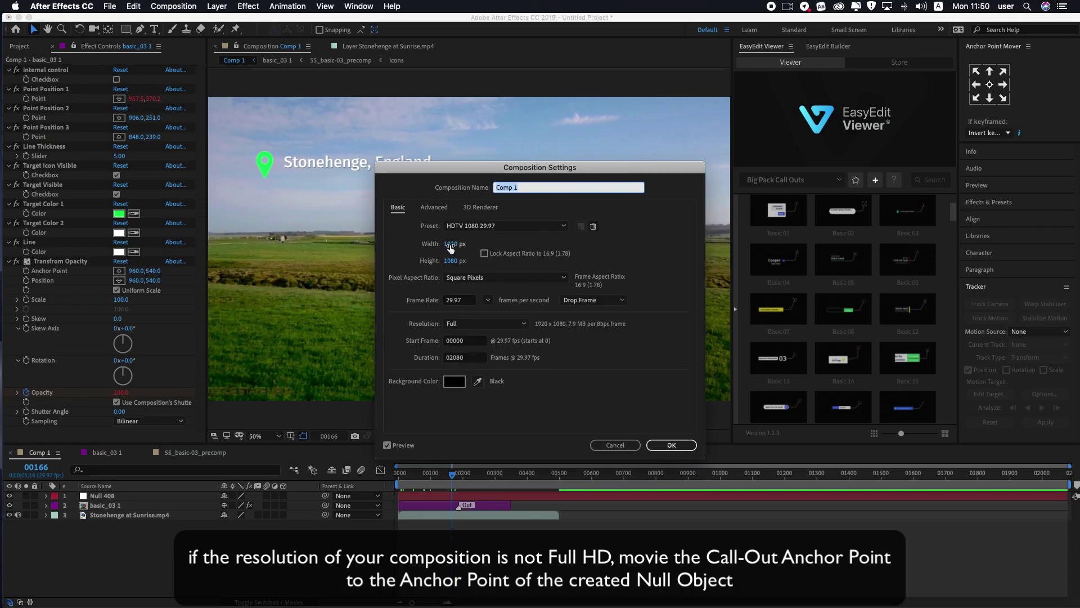
click(450, 246)
text(1700)
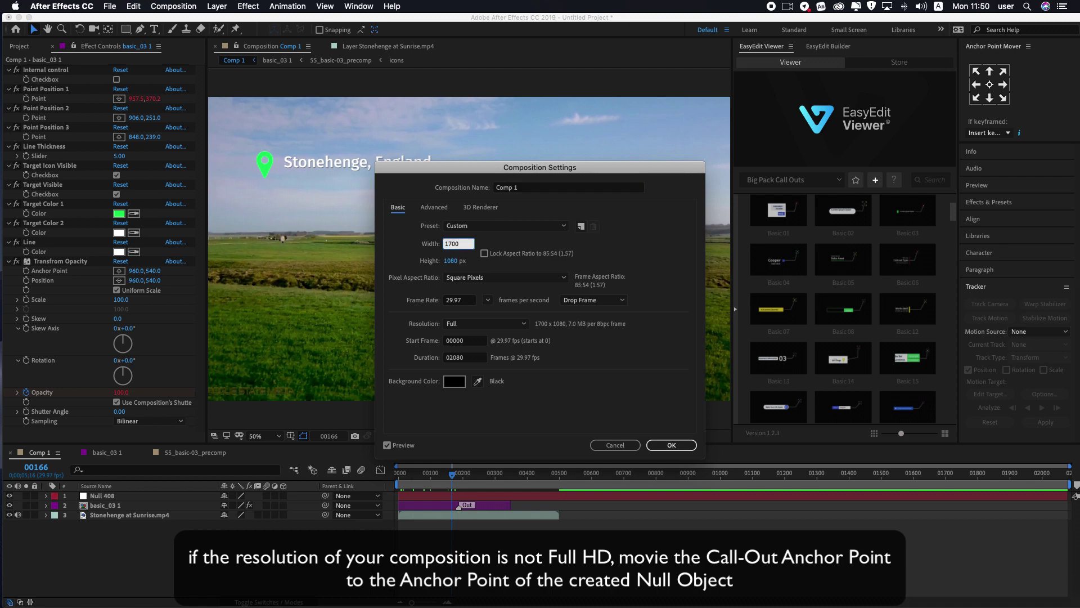
key(Return)
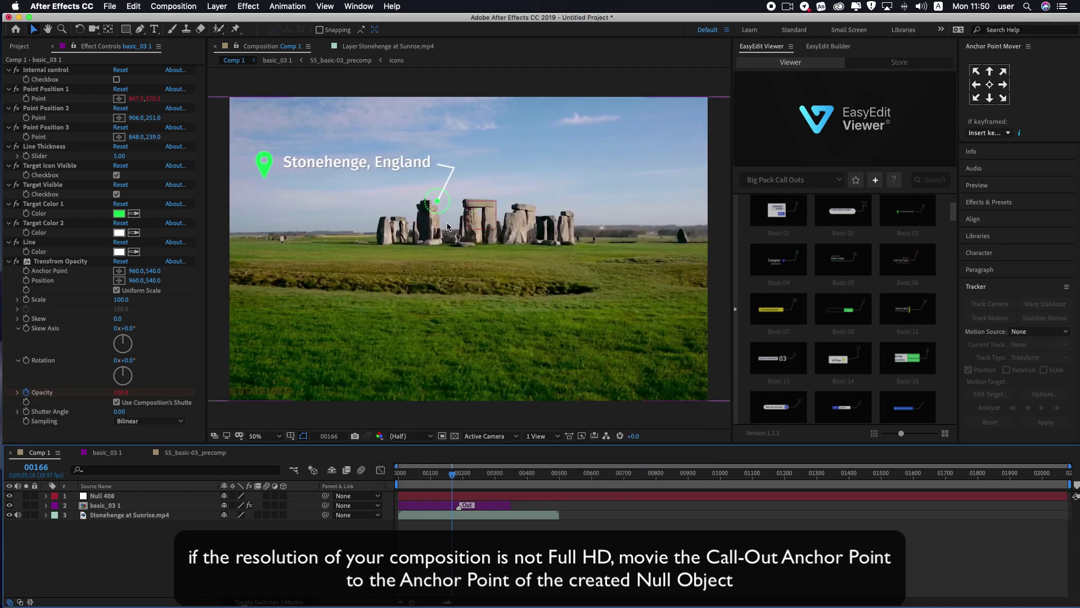